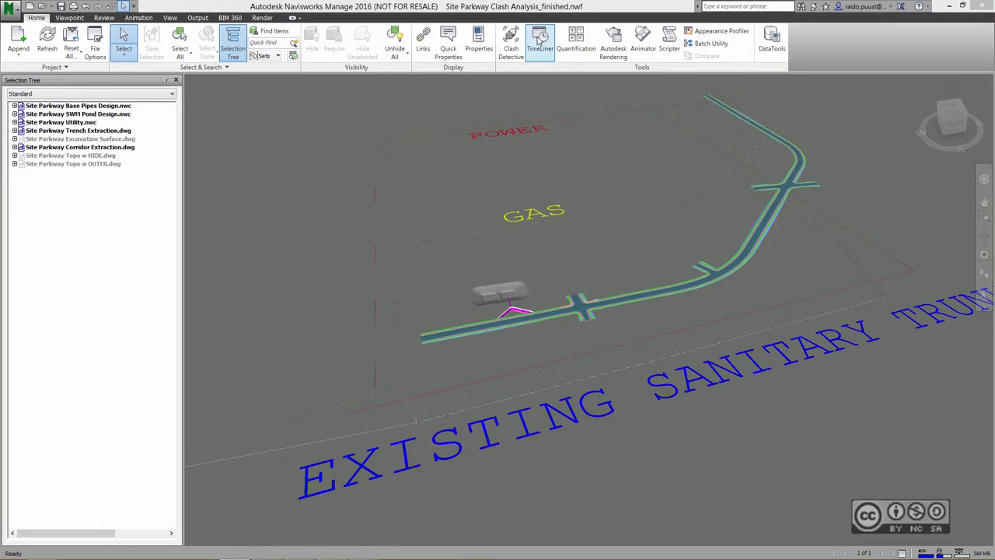
Step: Open the TimeLiner window from the Home tab's Tools panel, showing an empty Tasks list
left_click(540, 40)
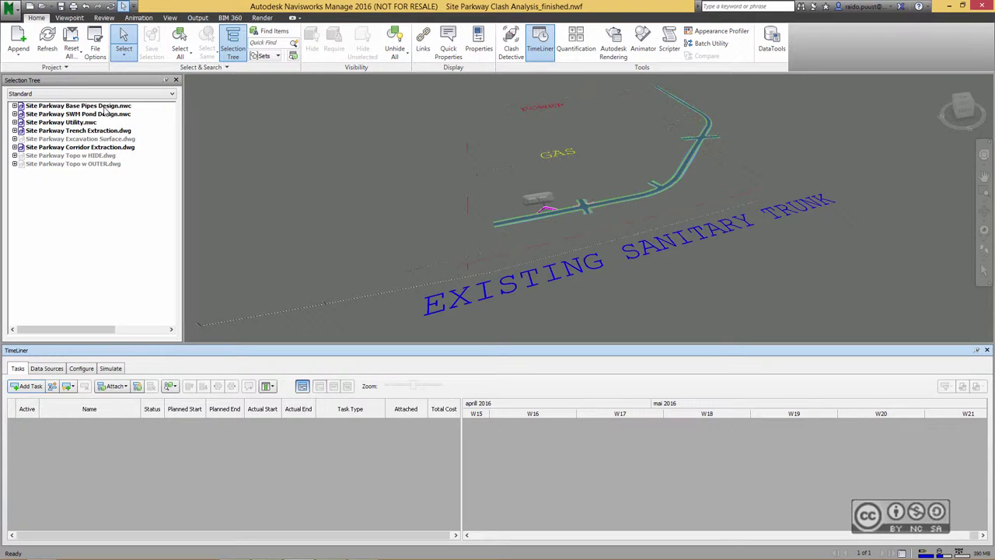
left_click(14, 106)
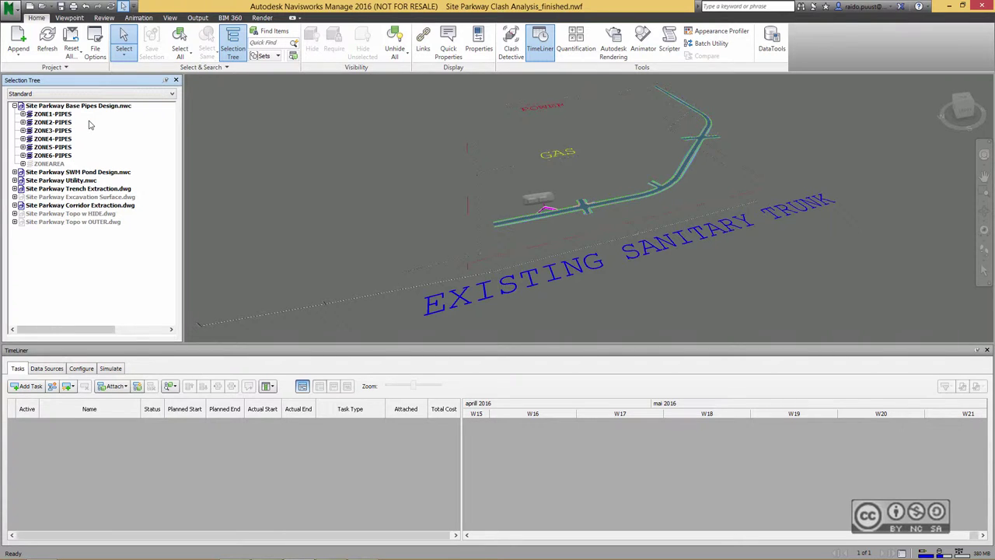
left_click(14, 105)
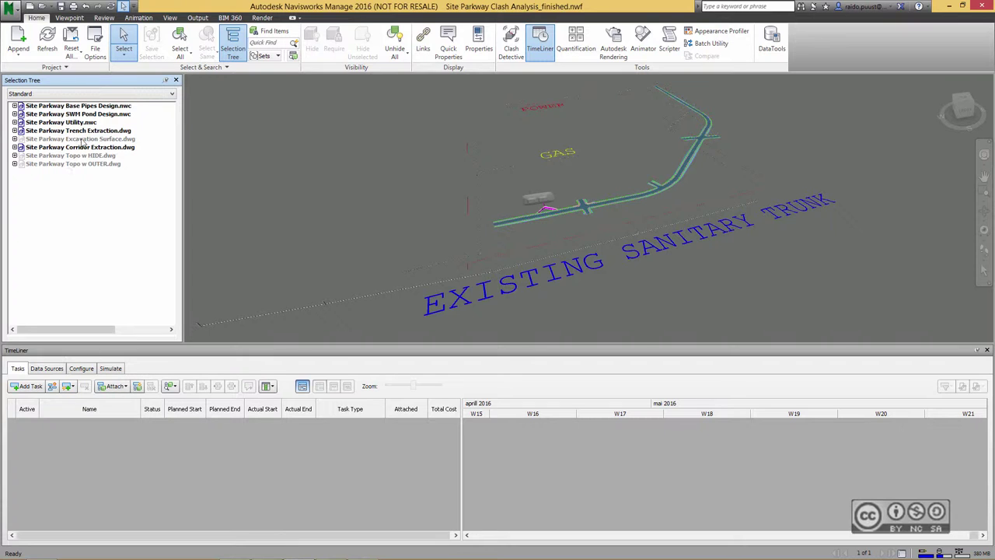
Step: Auto-add one task per topmost item, ZONE1-PIPES through C-UTIL-GAS, and widen the Name column
left_click(67, 386)
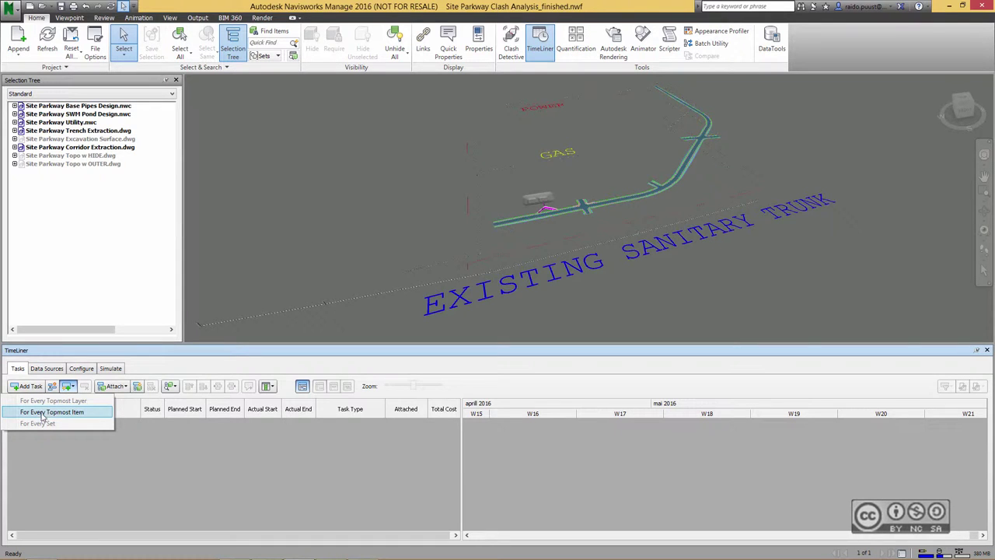
left_click(67, 412)
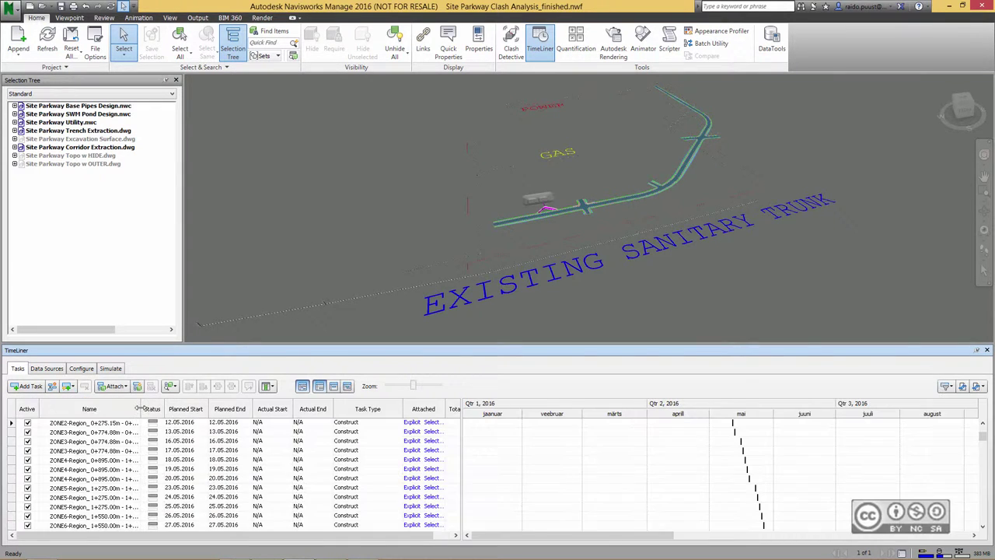
left_click_drag(140, 408, 172, 408)
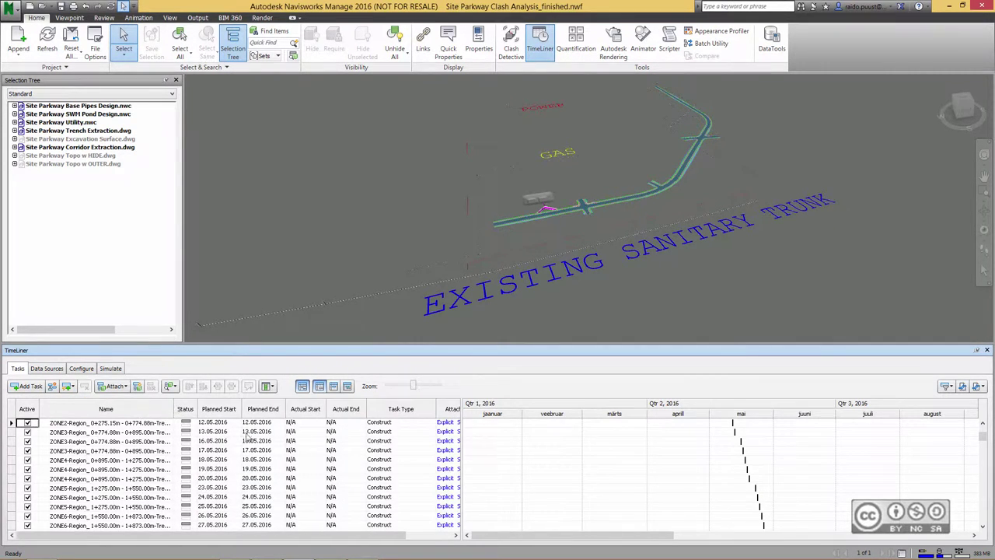
scroll(248, 437, "up", 5)
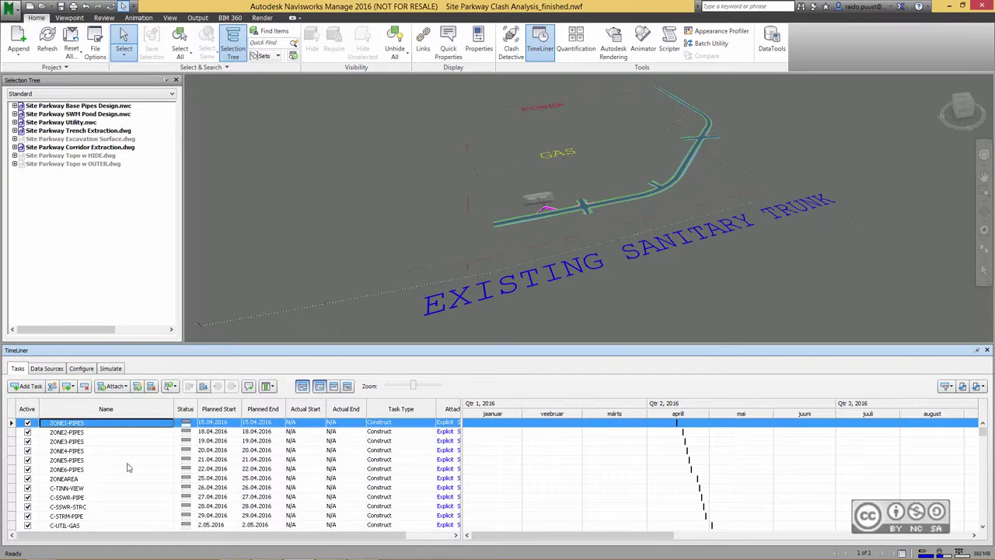
Step: Insert a 'Pipe Network Construction' task, indent ZONE1–ZONE6-PIPES under it, and collapse it
left_click(52, 387)
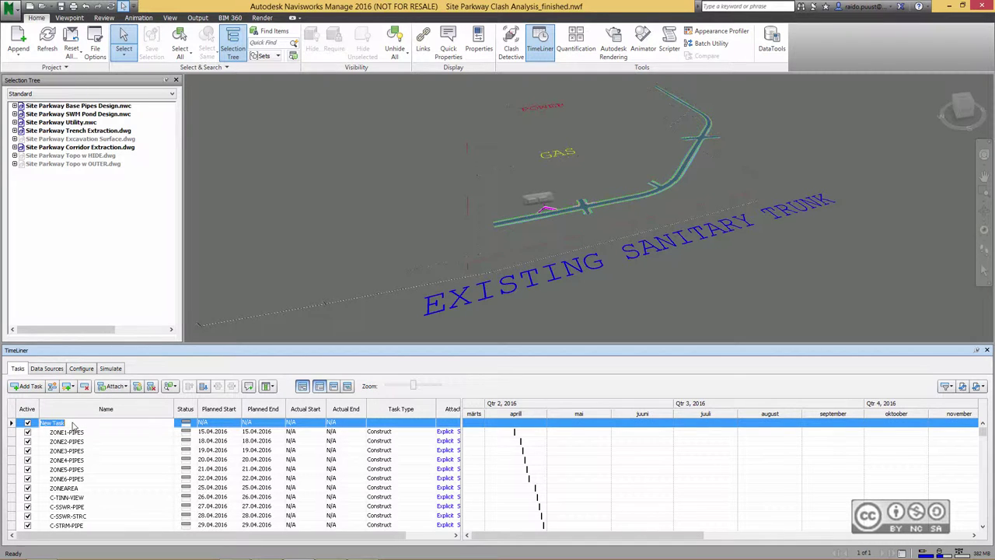
type("Pipe Netwo")
type("rk Construction")
key("Return")
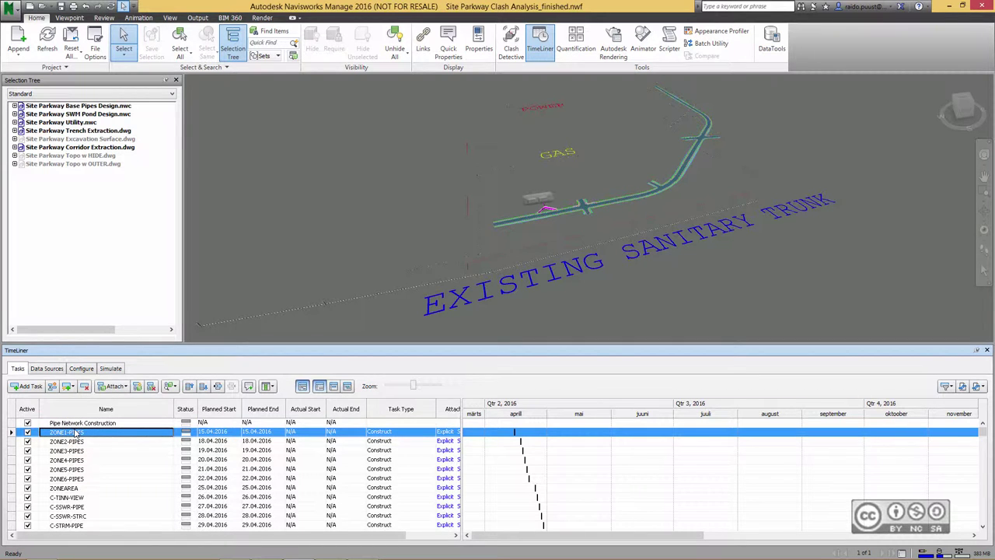
key("shift+Down")
key("shift+Down")
key("shift+Down")
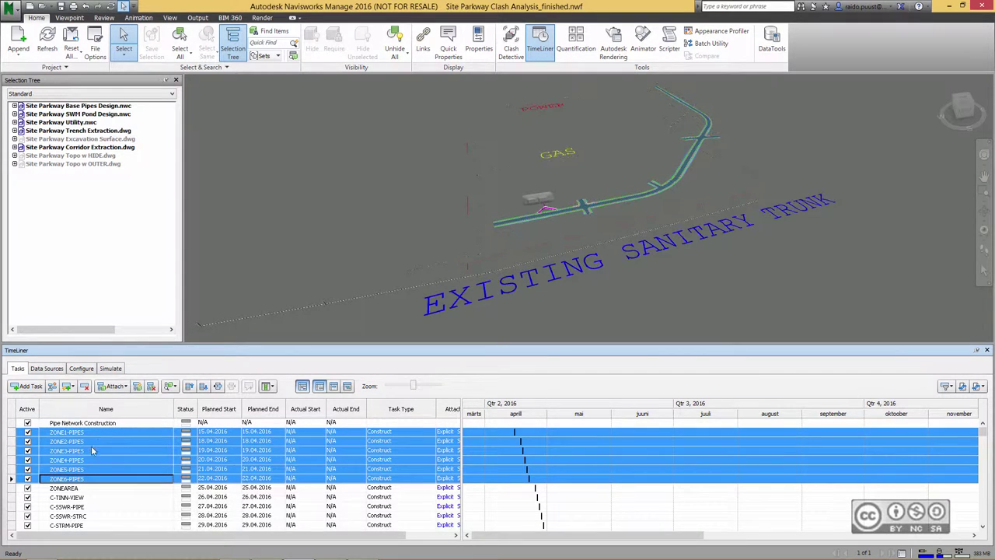
left_click(217, 388)
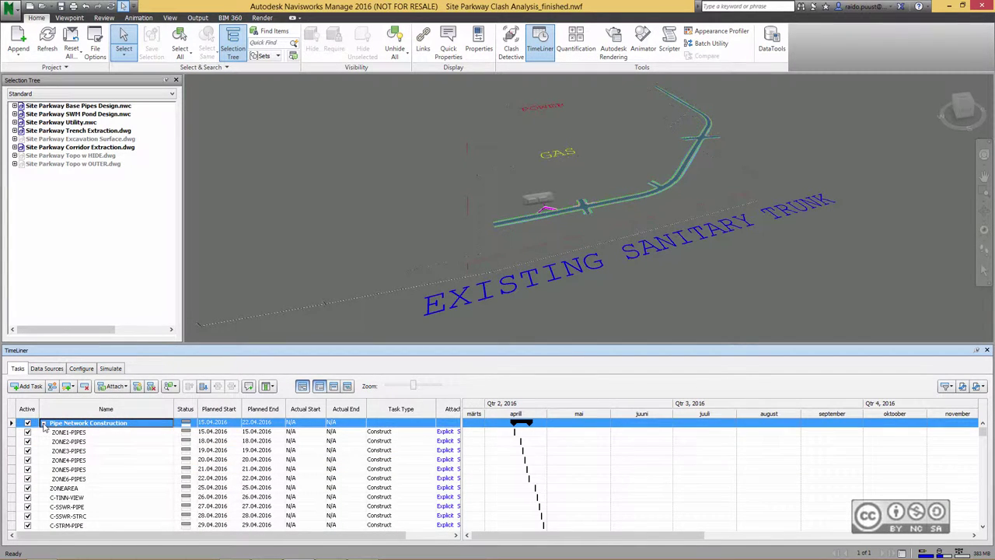
left_click(44, 423)
left_click(69, 432)
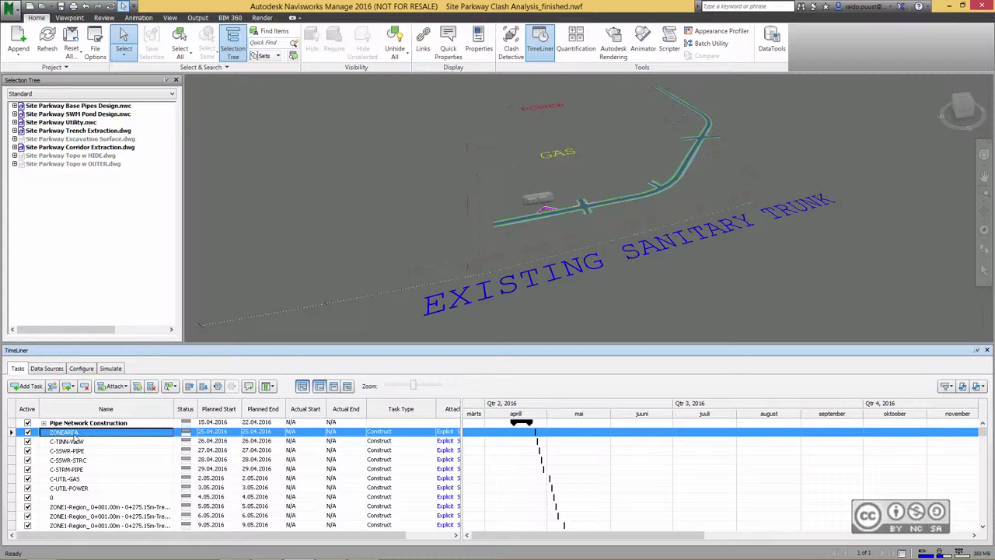
Step: Delete ZONEAREA, add an 'SWM Pond' task holding C-TINN-VIEW, and remove utility tasks through 0
left_click(86, 391)
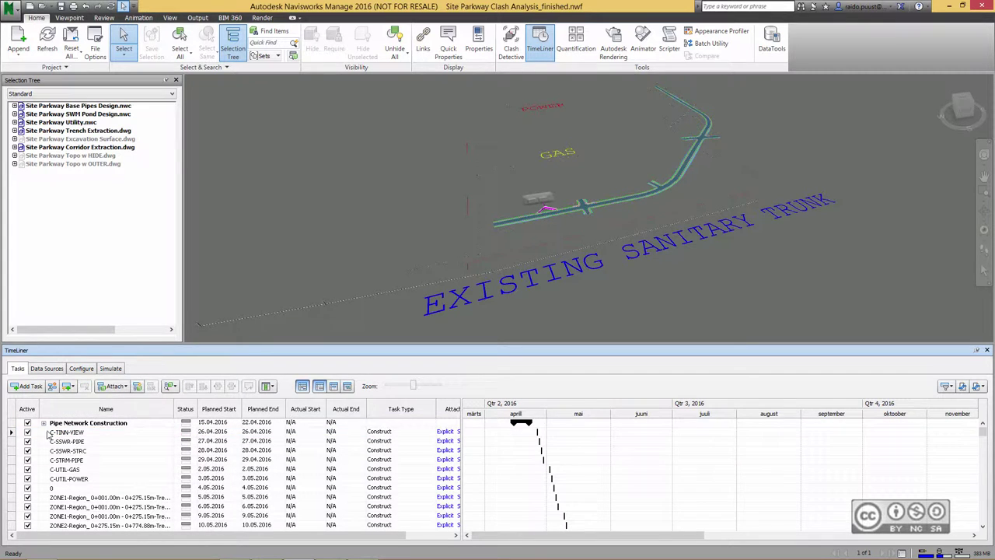
left_click(52, 389)
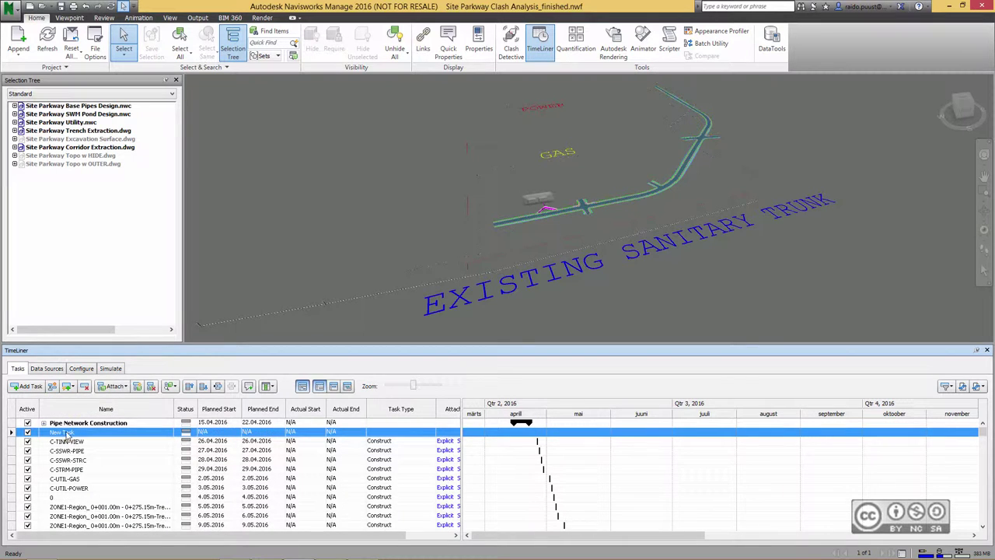
type("SW")
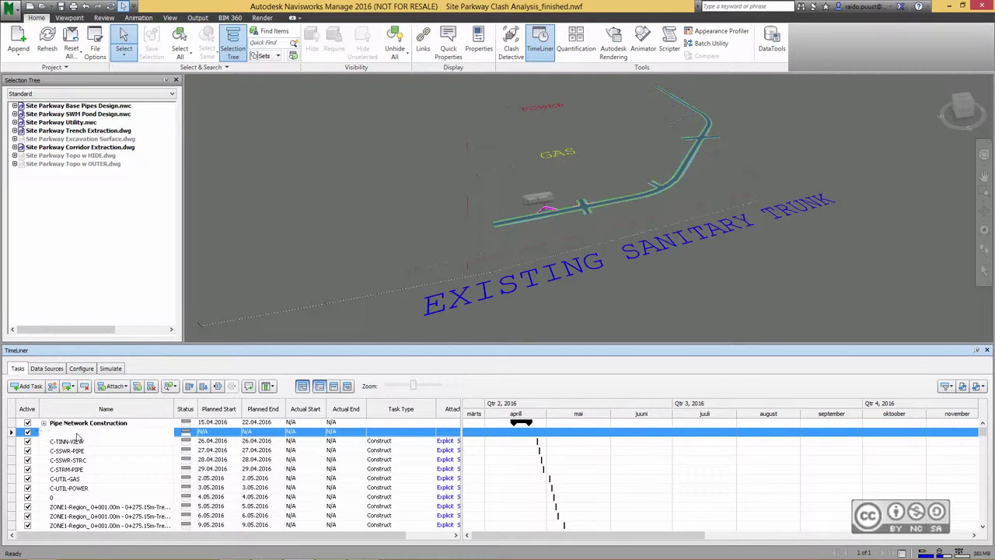
type("M Pond")
left_click(65, 442)
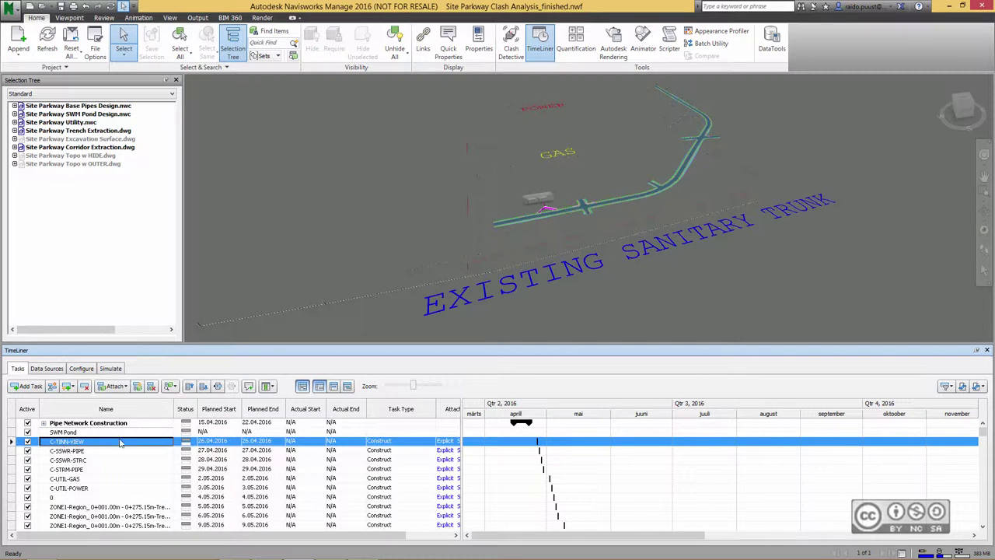
key("Delete")
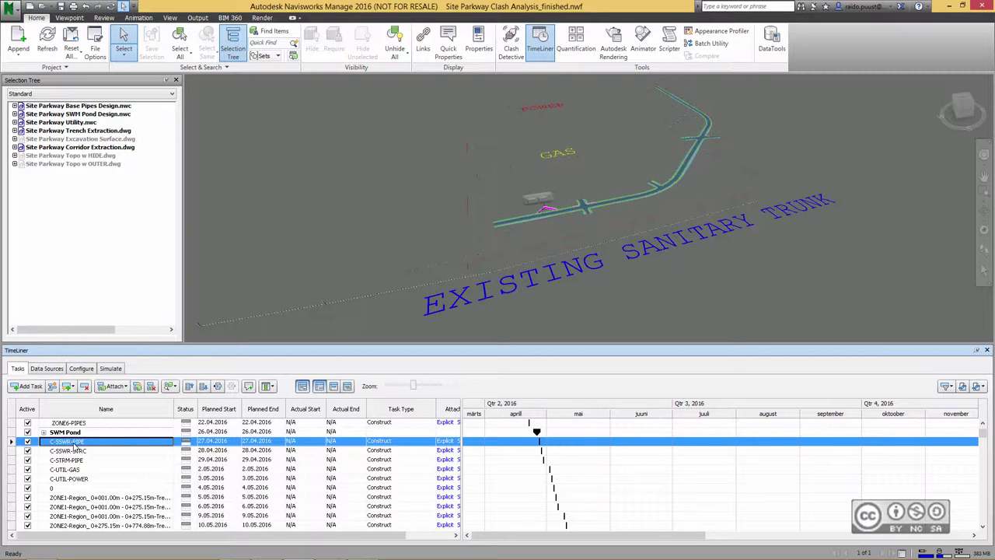
left_click(74, 485, "shift")
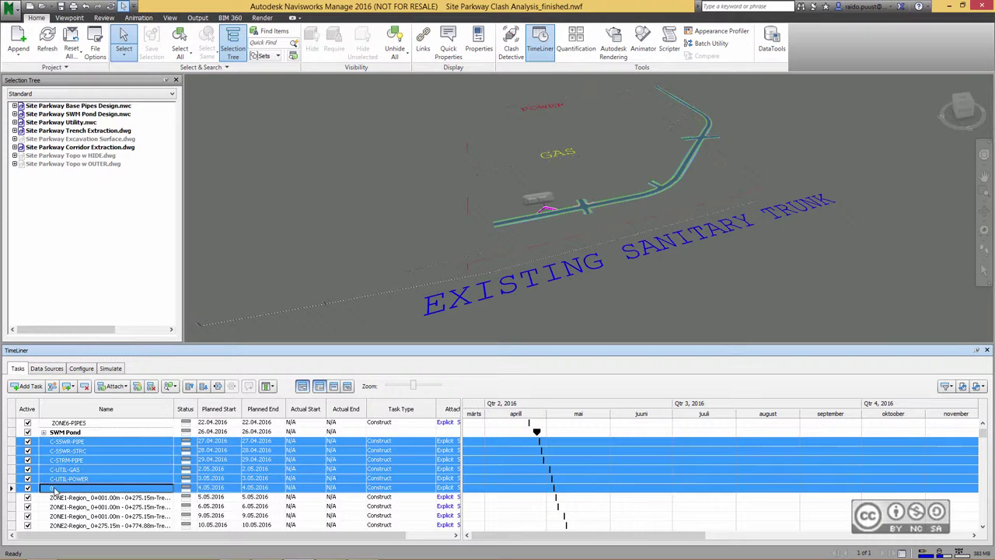
left_click(84, 386)
Step: Insert a 'Pipe Trench Materials' task below SWM Pond and select the ZONE Region trench tasks
right_click(76, 451)
left_click(101, 460)
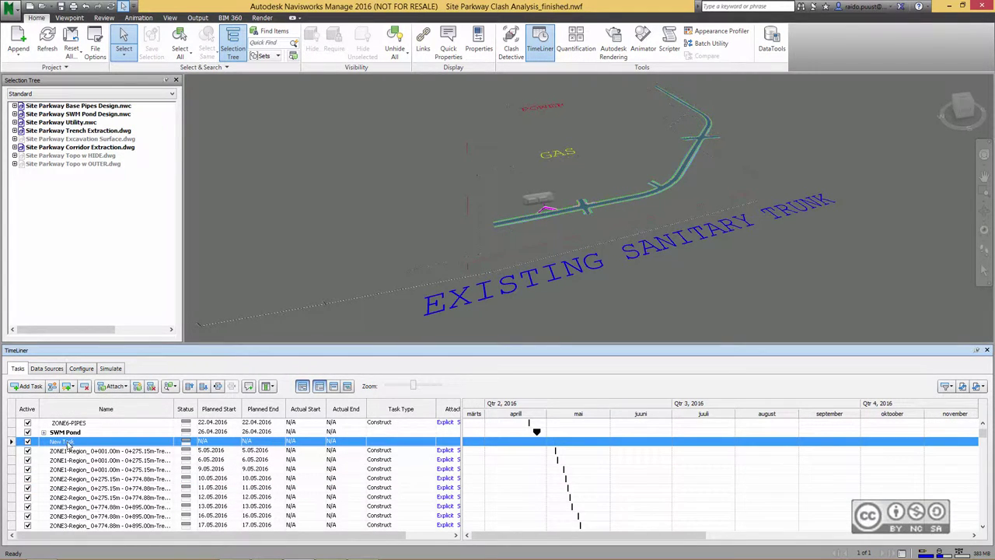
type("Pipe Trench ")
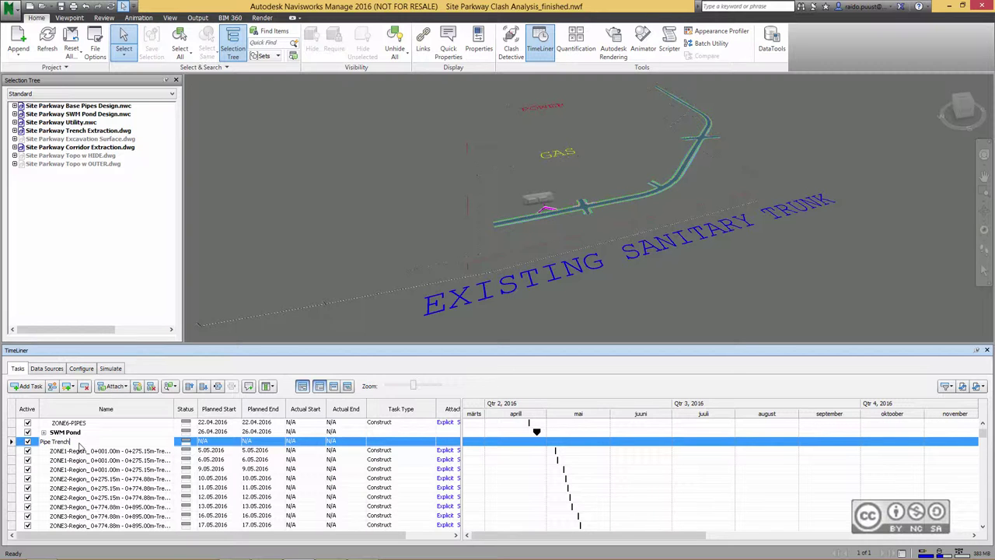
type("Material")
key("Return")
scroll(80, 459, "down", 4)
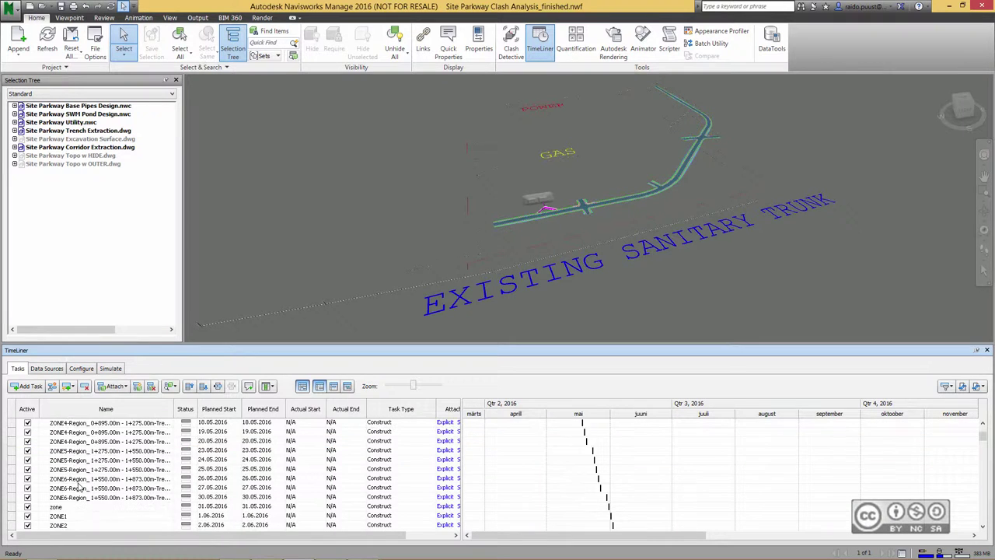
left_click(76, 498, "shift")
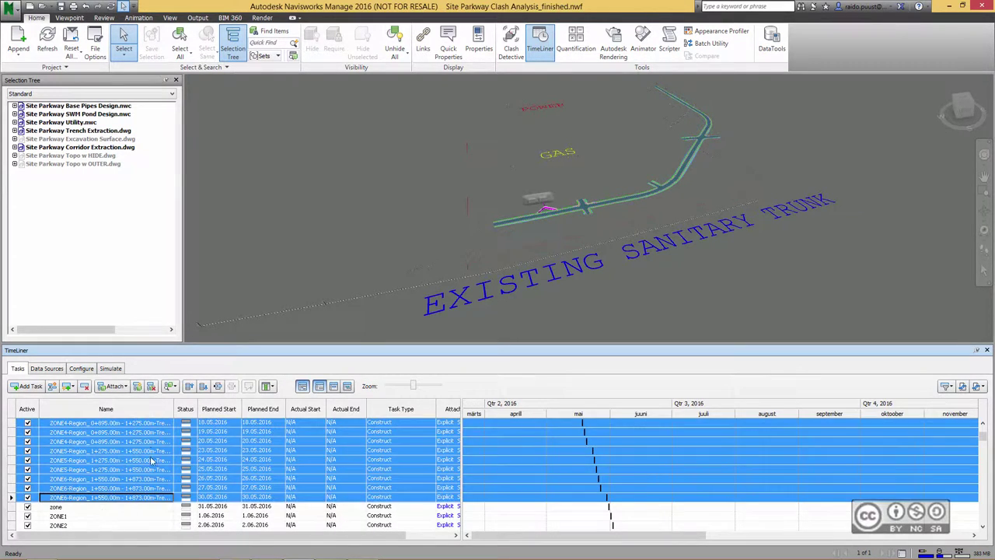
scroll(109, 466, "up", 1)
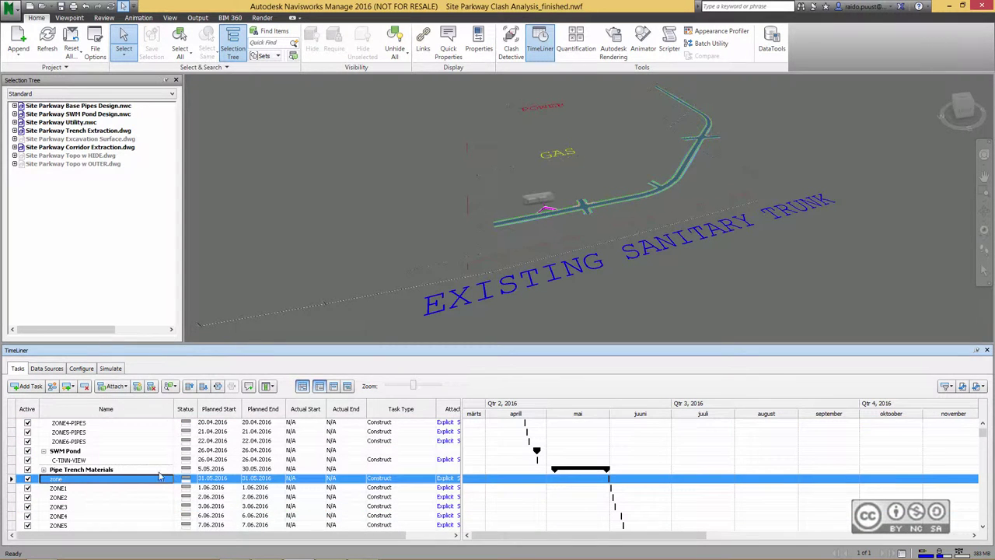
Step: Insert an Excavation task and nest ZONE1 to ZONE6 under it
key("Insert")
type("Excavation")
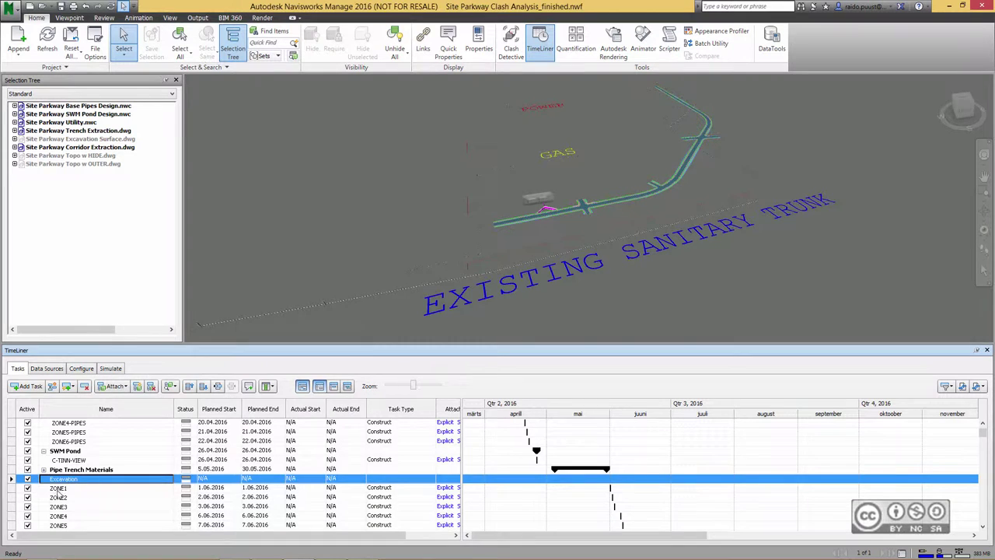
key("Return")
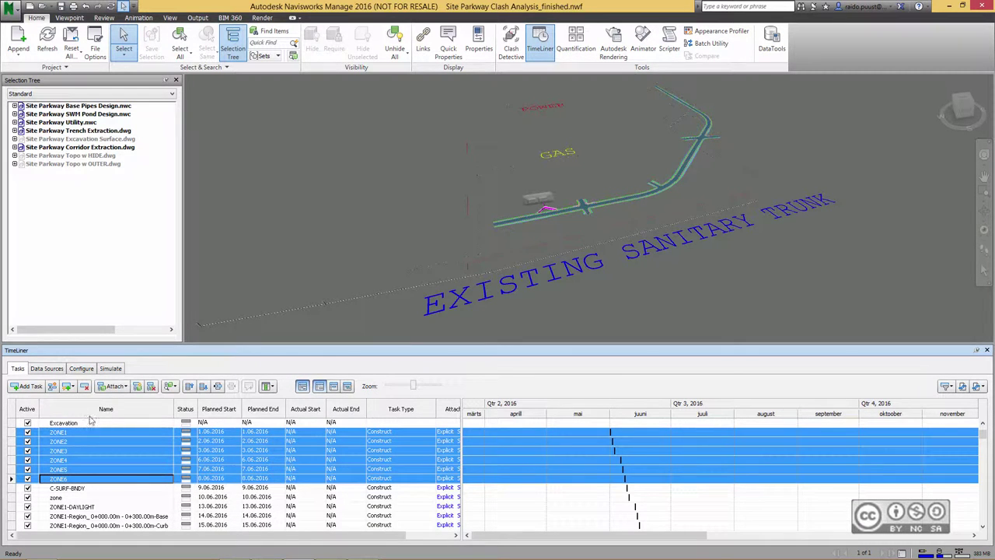
left_click(203, 386)
scroll(92, 480, "down", 4)
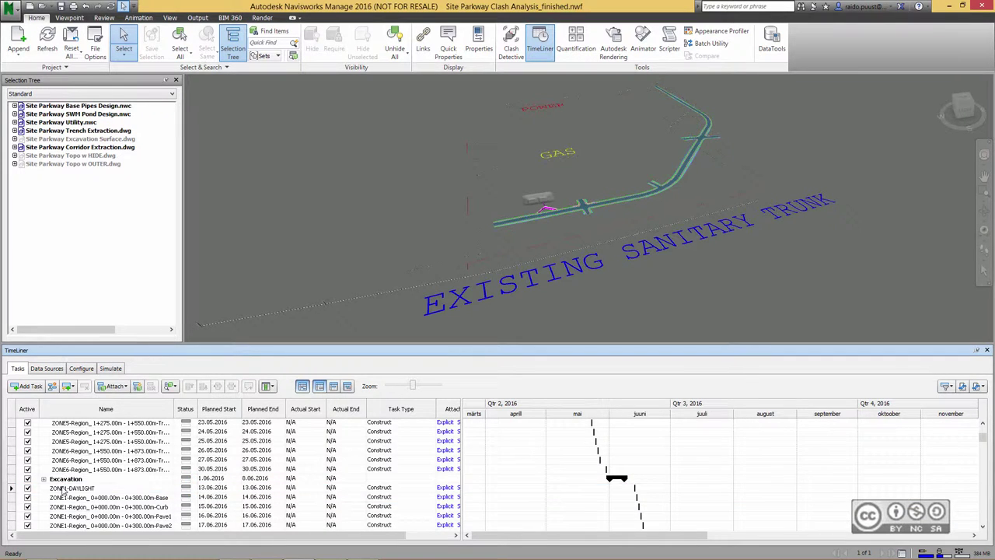
Step: Nest the road tasks from ZONE1-DAYLIGHT through the last ZONE6 task under Roadway
left_click(65, 488)
scroll(78, 506, "down", 10)
scroll(78, 505, "down", 3)
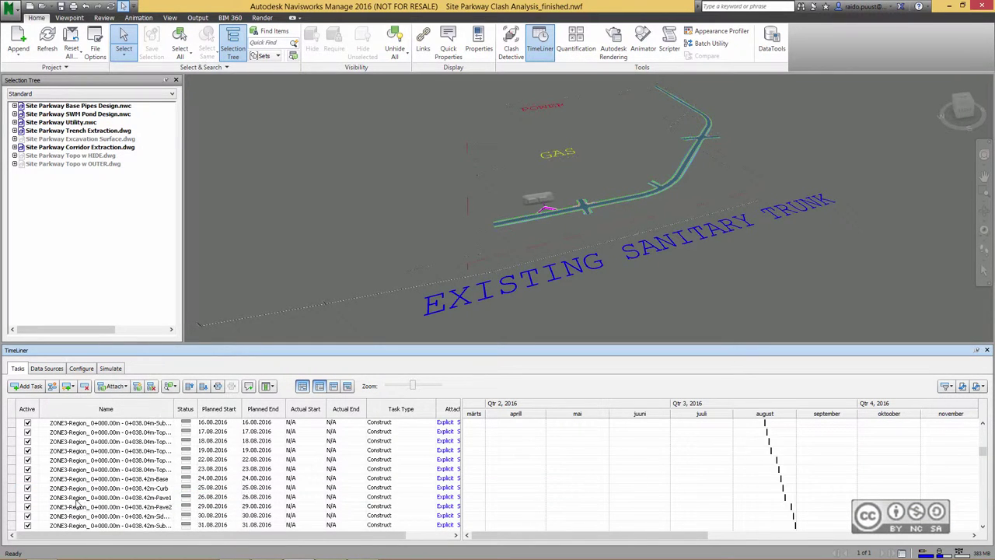
scroll(77, 502, "down", 3)
scroll(82, 498, "down", 3)
left_click_drag(101, 422, 102, 441)
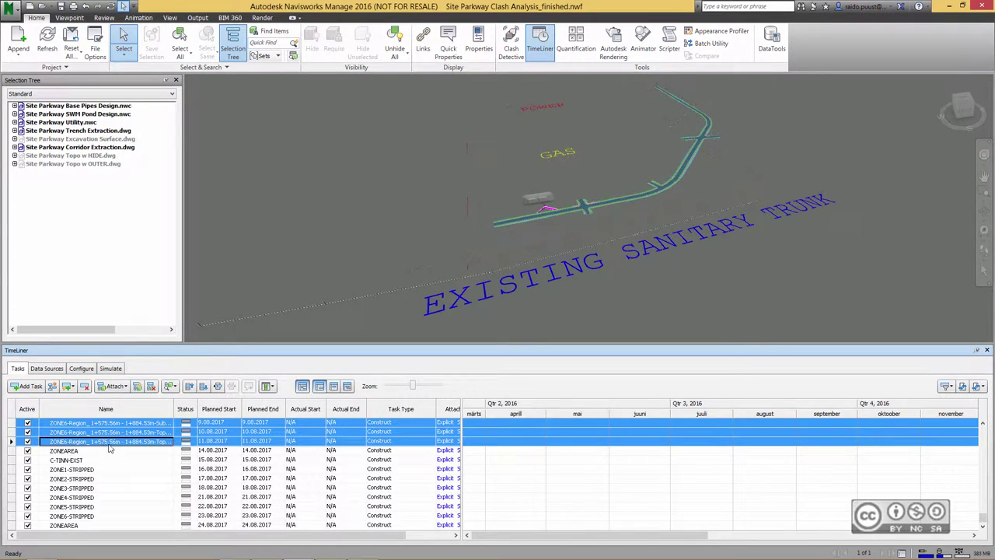
left_click(218, 387)
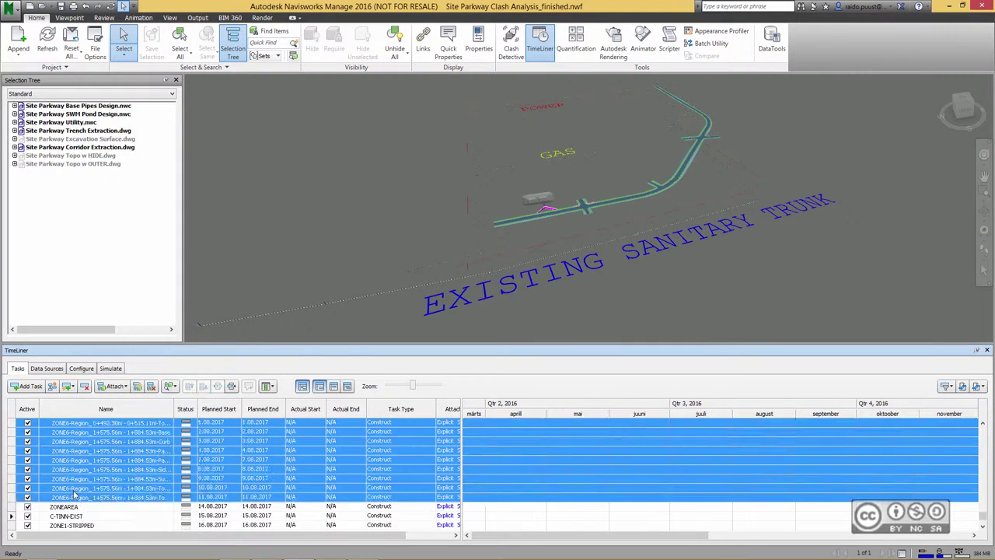
Step: Replace ZONEAREA with a new 'Site Area' task and indent C-TINN-EXST under it
left_click(64, 459)
left_click(84, 386)
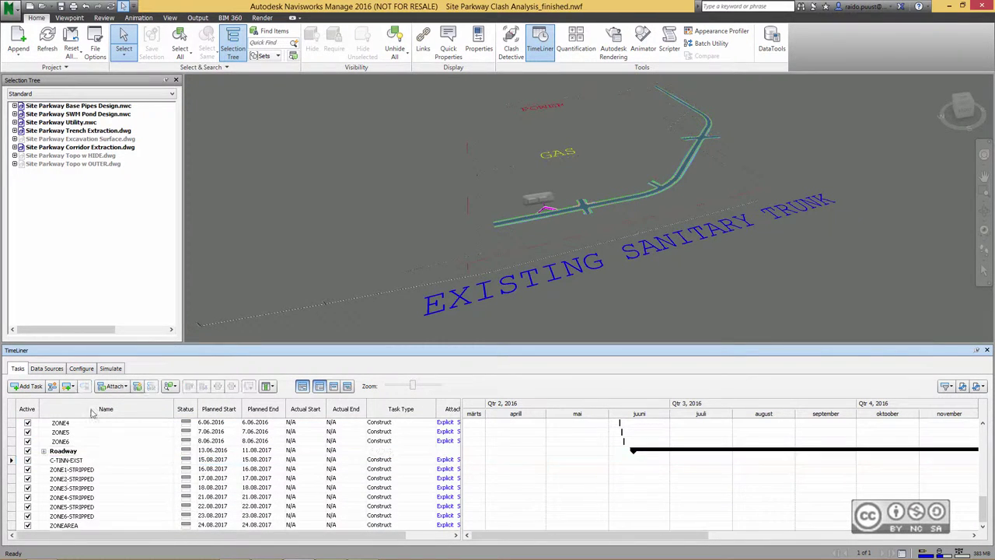
left_click(52, 386)
type("Site")
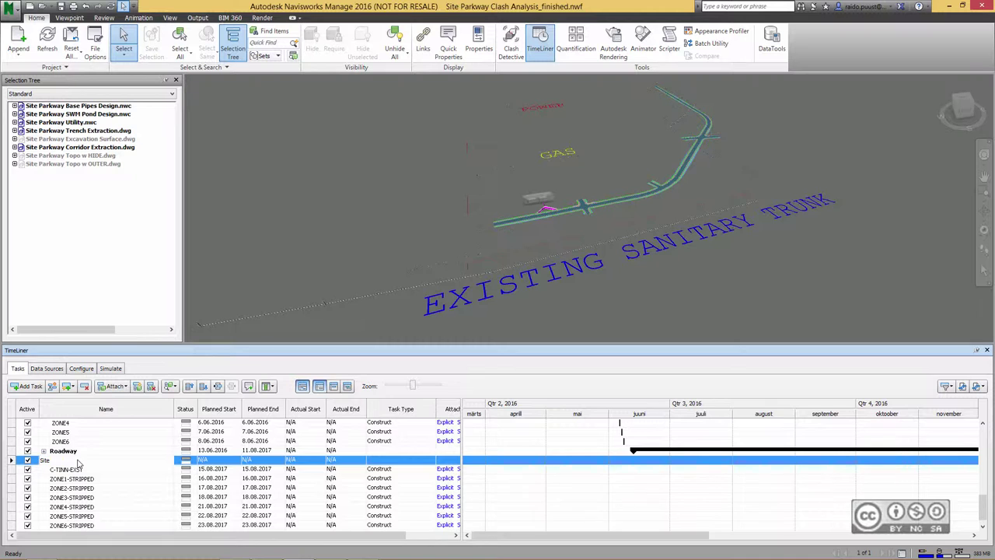
type(" Area")
key("Return")
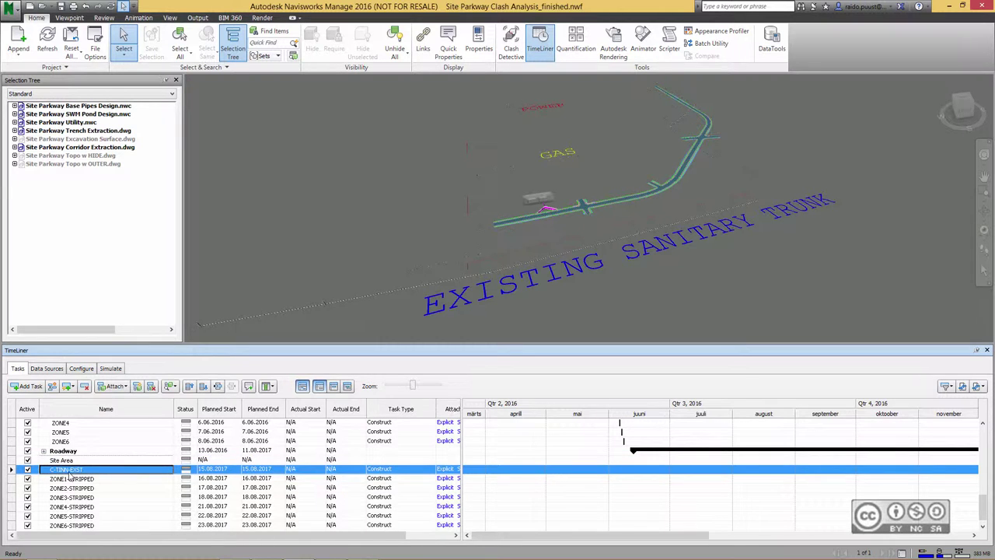
left_click(217, 385)
Step: Add a 'Stripping' task and nest ZONE1–ZONE6-STRIPPED under it
left_click(70, 464)
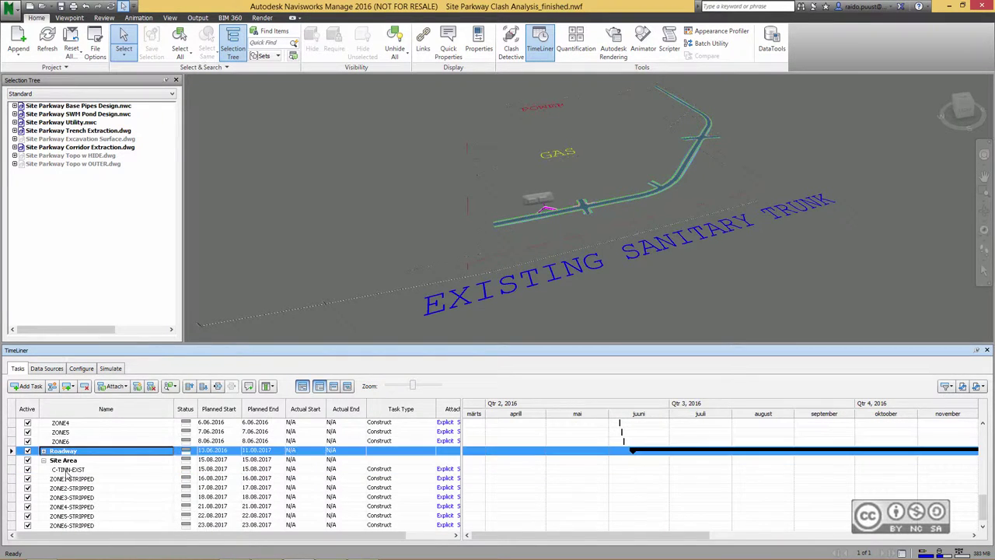
key("Insert")
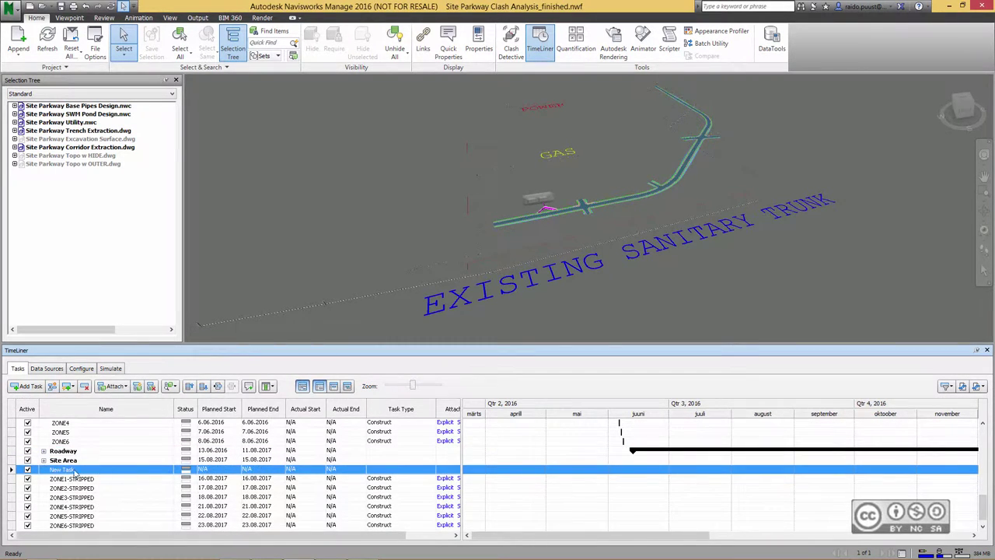
type("Stripping")
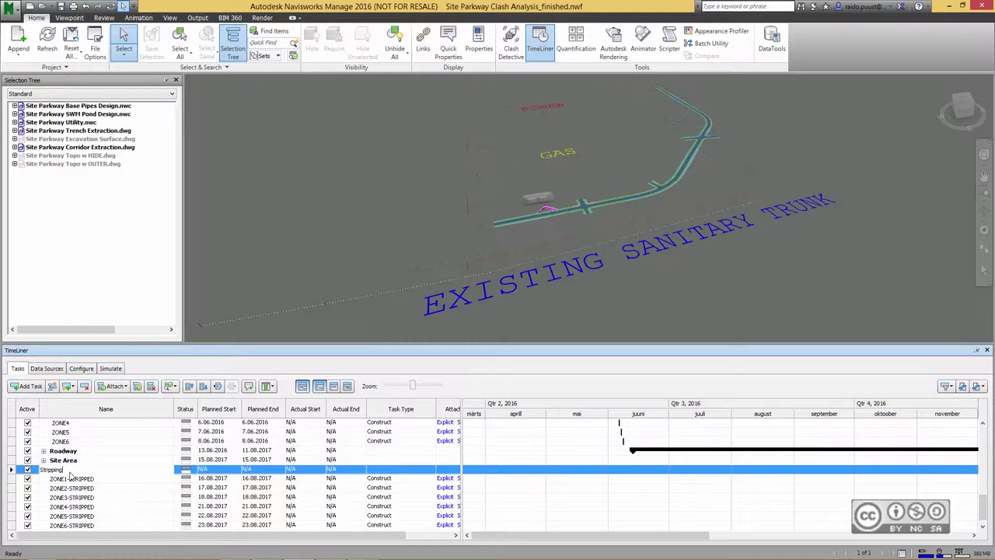
left_click(70, 478)
left_click(72, 525, "shift")
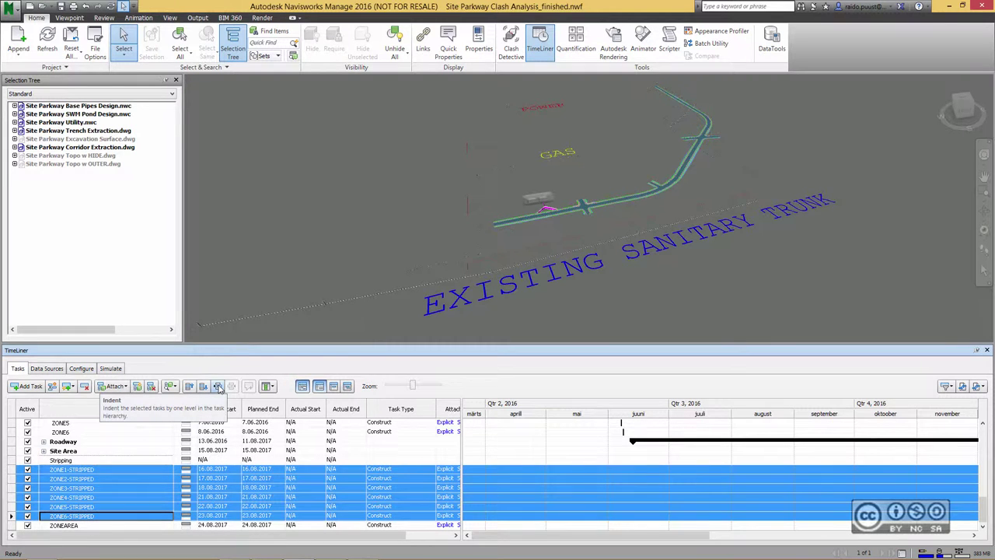
left_click(219, 388)
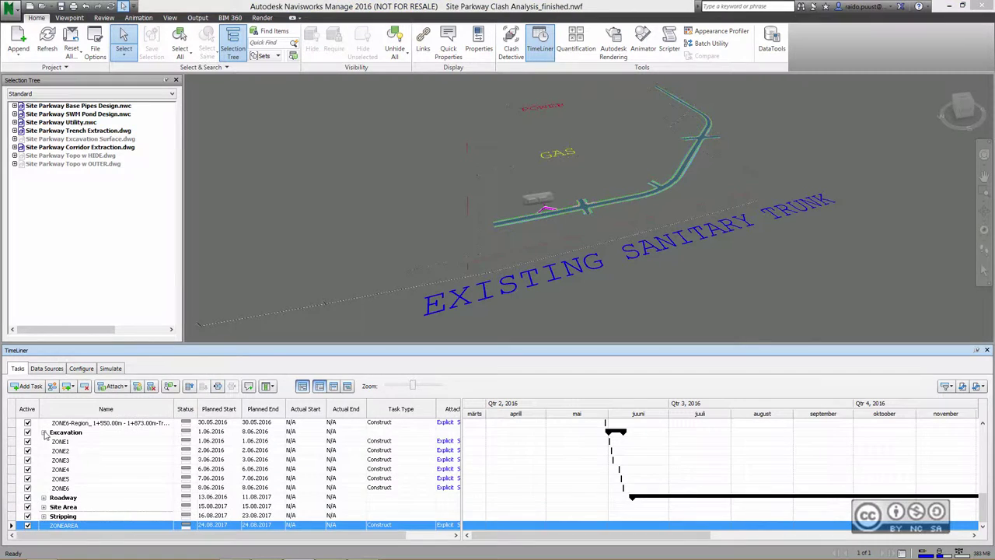
Step: Collapse the Pipe Trench Materials, SWM Pond and Pipe Network Construction groups
scroll(46, 464, "up", 5)
left_click(44, 506)
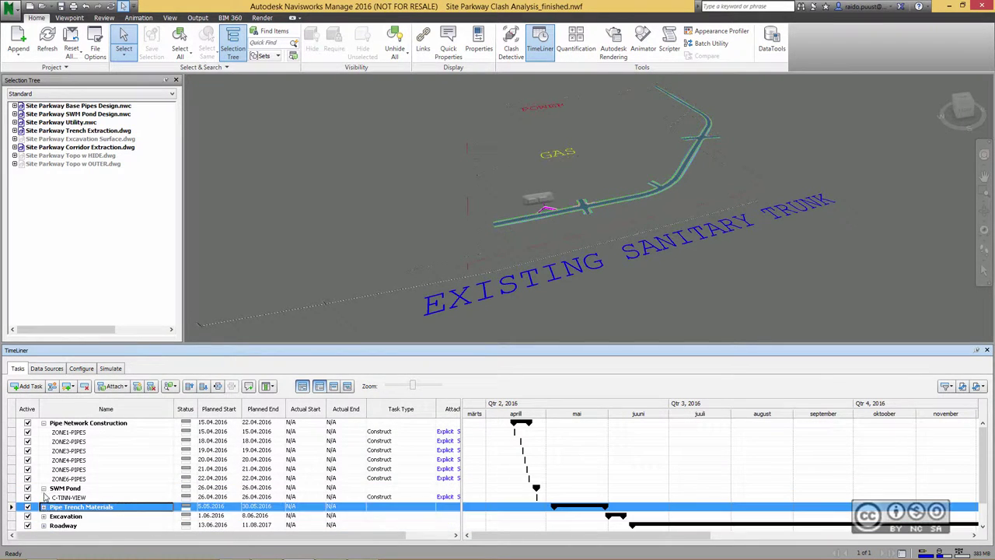
left_click(44, 488)
left_click(44, 423)
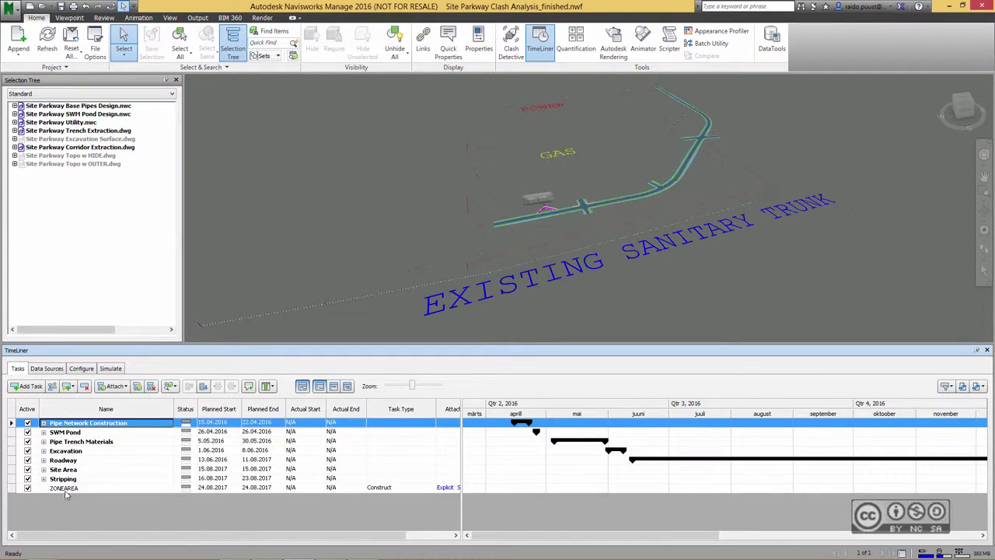
left_click(68, 488)
Step: Move Site Area to the top of the schedule with Stripping right after it
left_click(66, 471)
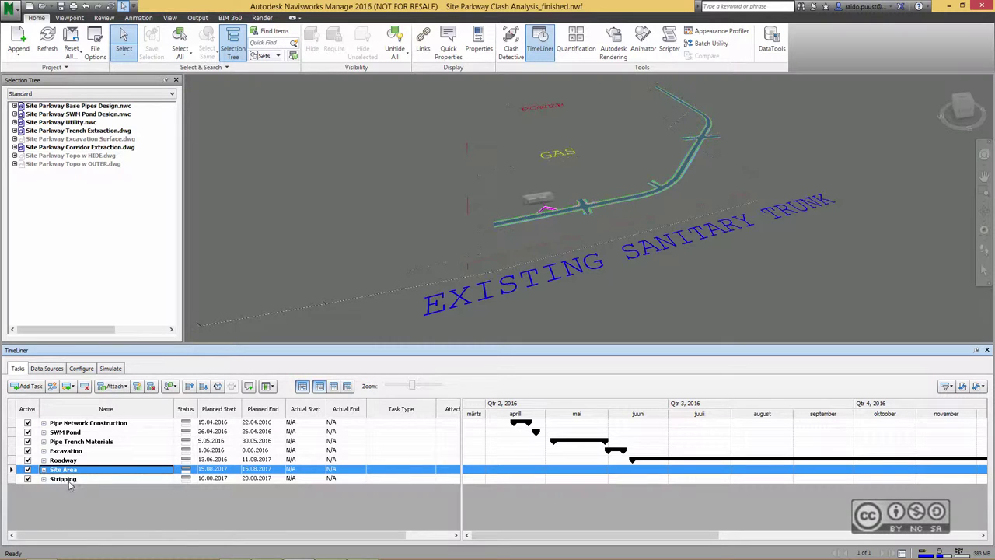
left_click(189, 387)
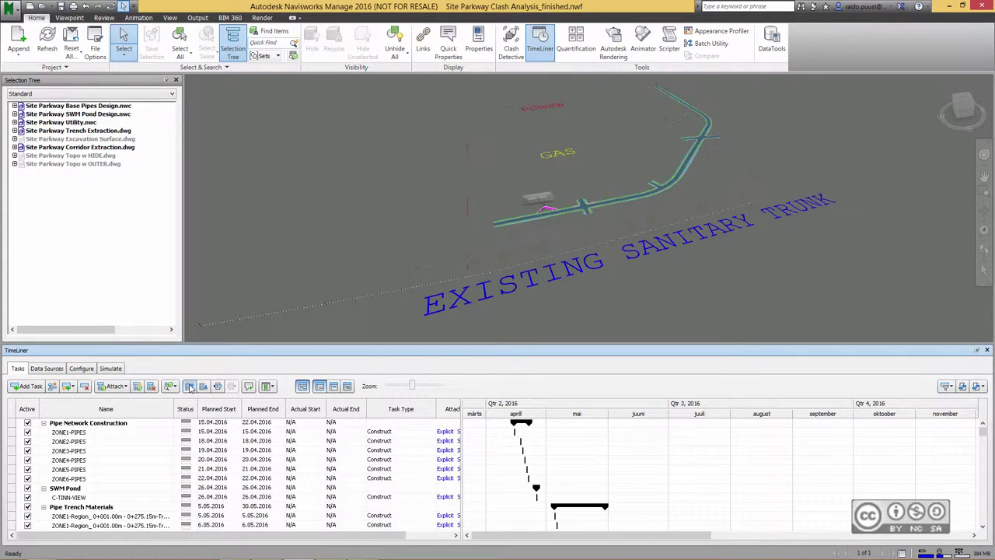
left_click(88, 422)
left_click(44, 432)
left_click(45, 441)
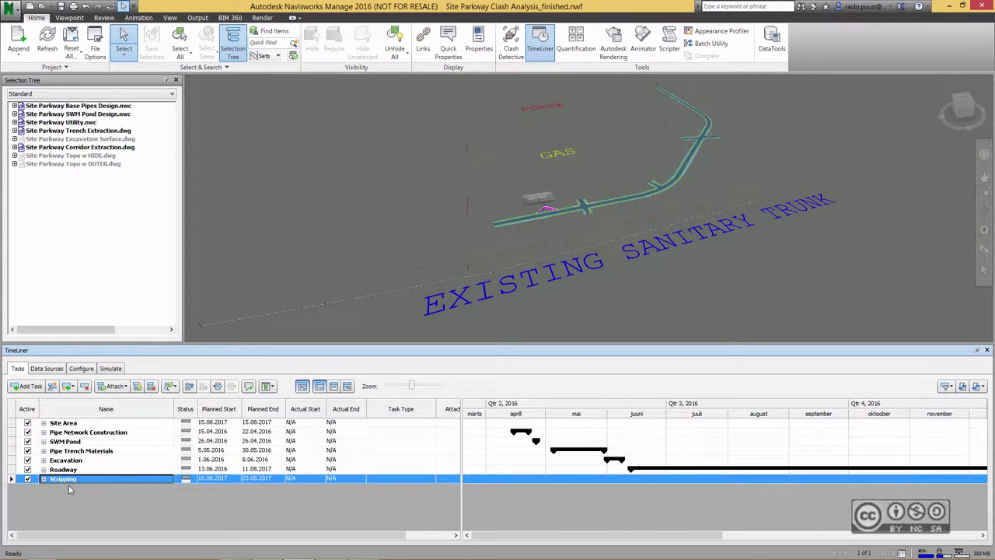
left_click(189, 387)
Step: Place Pipe Trench Materials after Excavation and collapse the Pipe Network Construction and Roadway groups
left_click(87, 479)
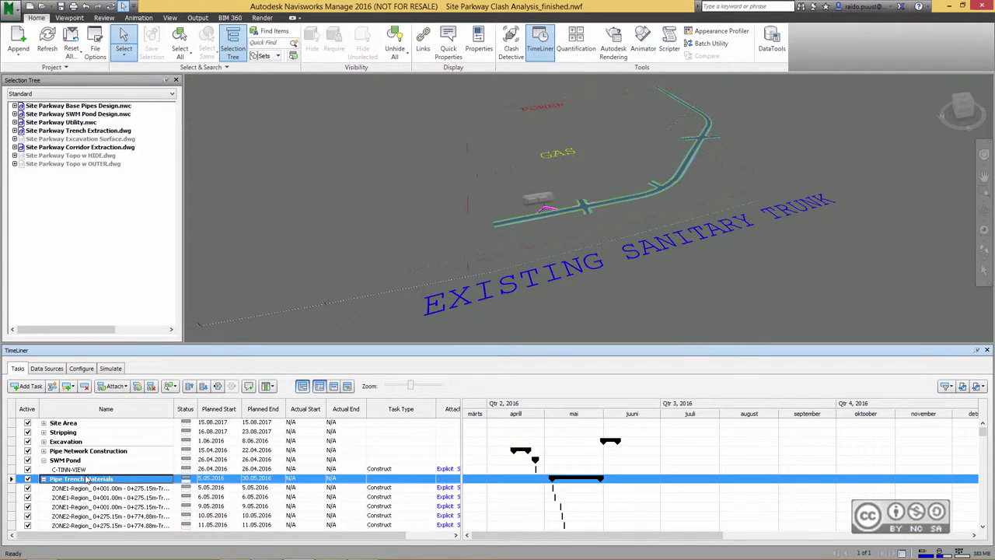
left_click(189, 386)
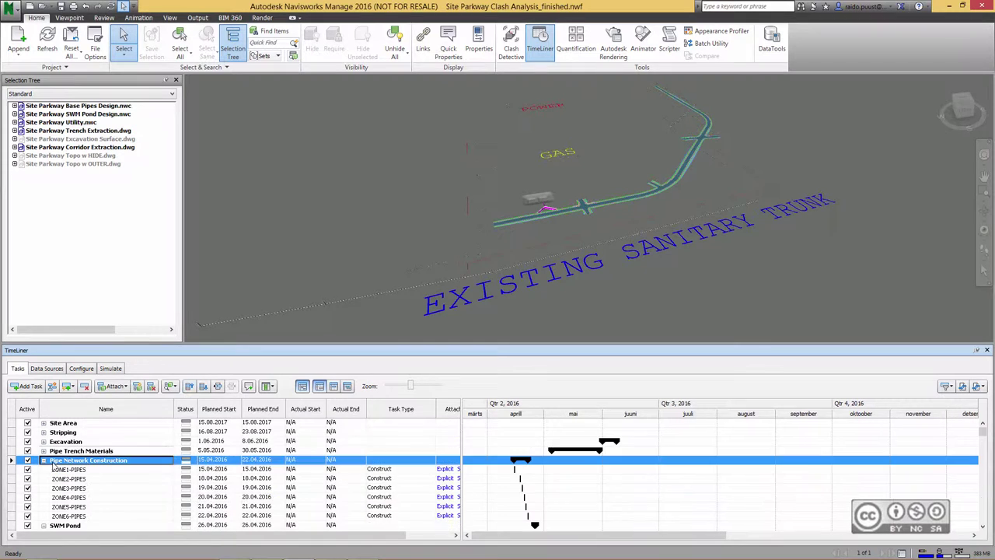
left_click(44, 460)
left_click(63, 470)
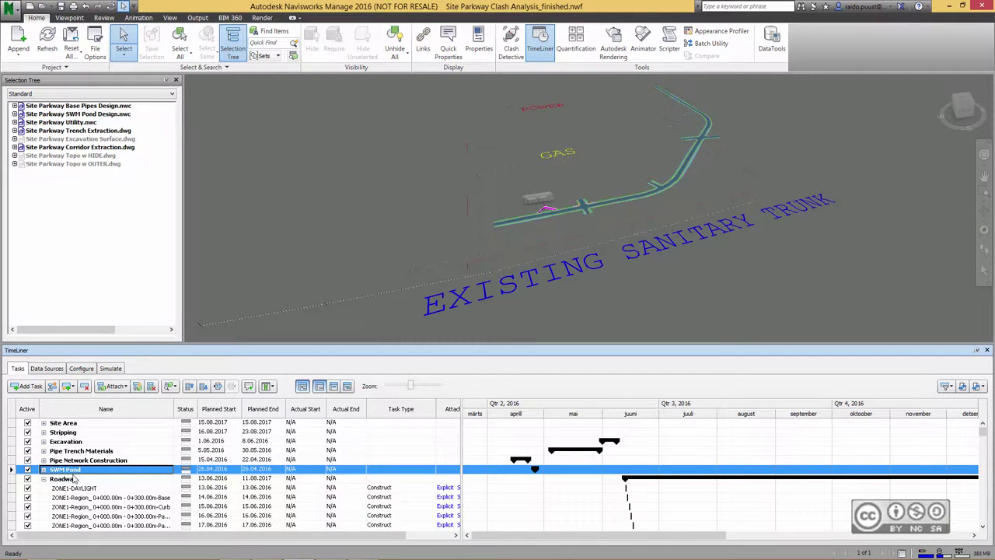
left_click(46, 478)
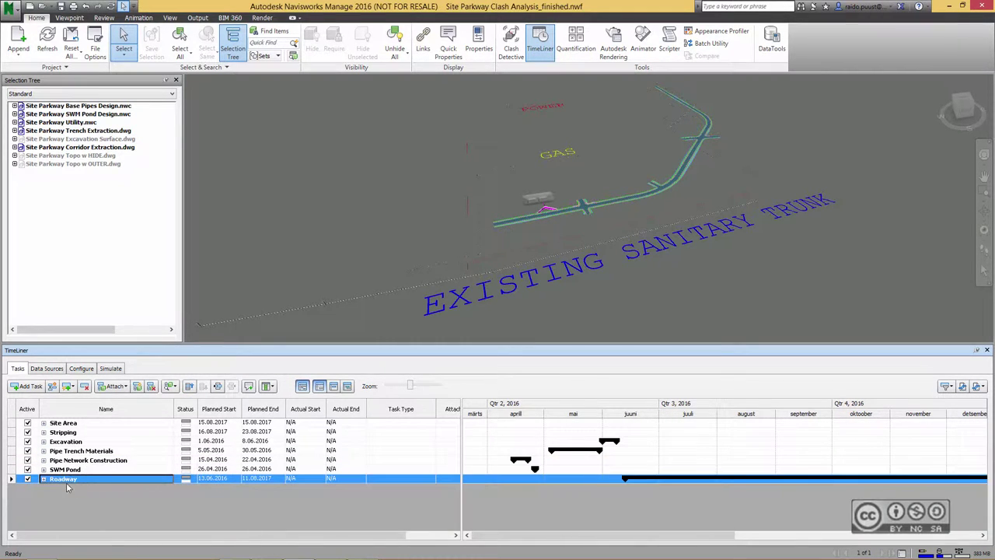
left_click(375, 501)
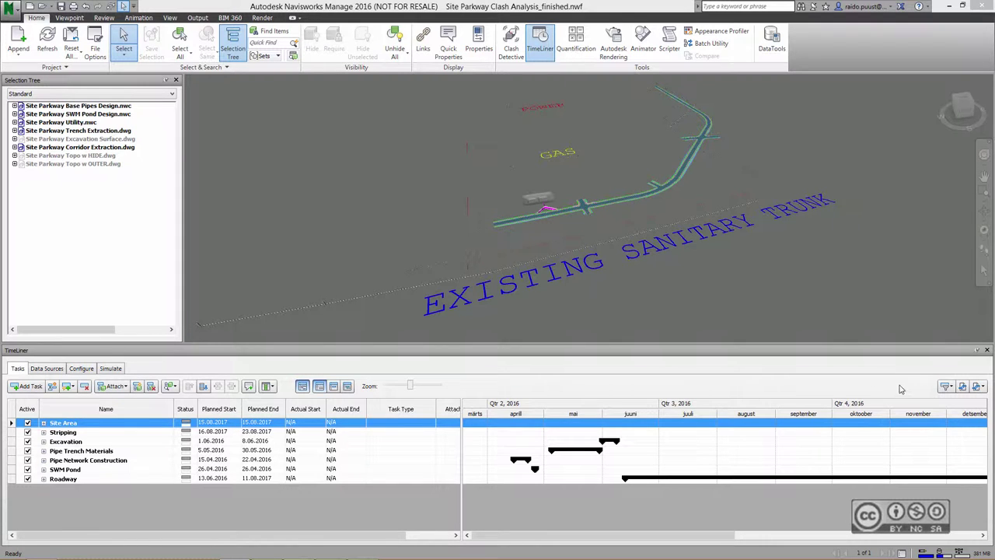
Step: Export the schedule to 'Complete Project Timeline Start.csv' and open it in Excel
left_click(978, 386)
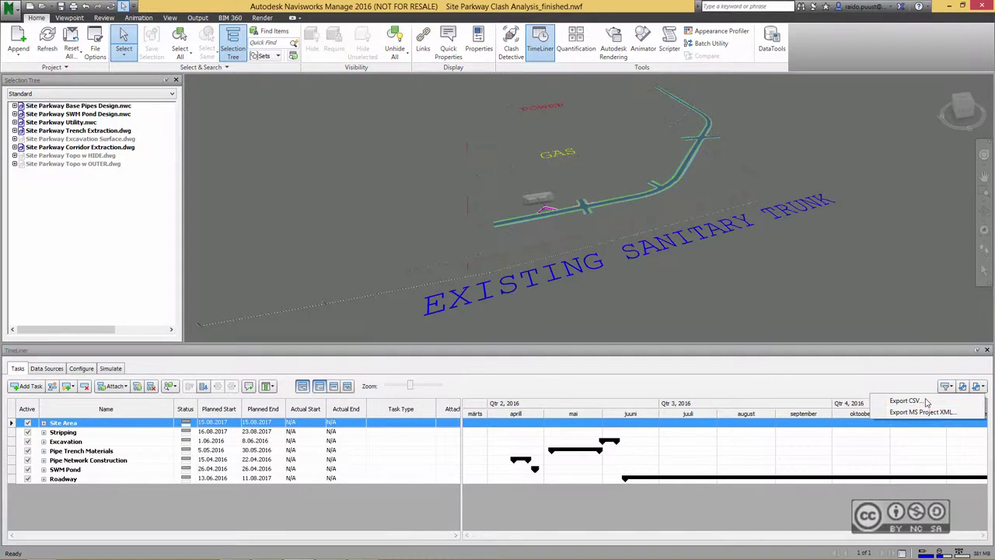
left_click(904, 400)
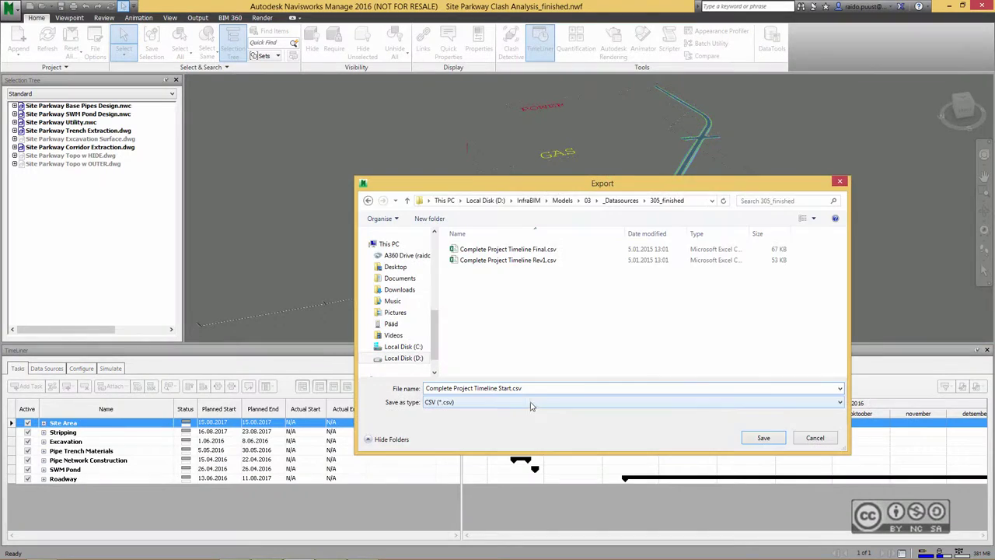
left_click(761, 438)
double_click(358, 218)
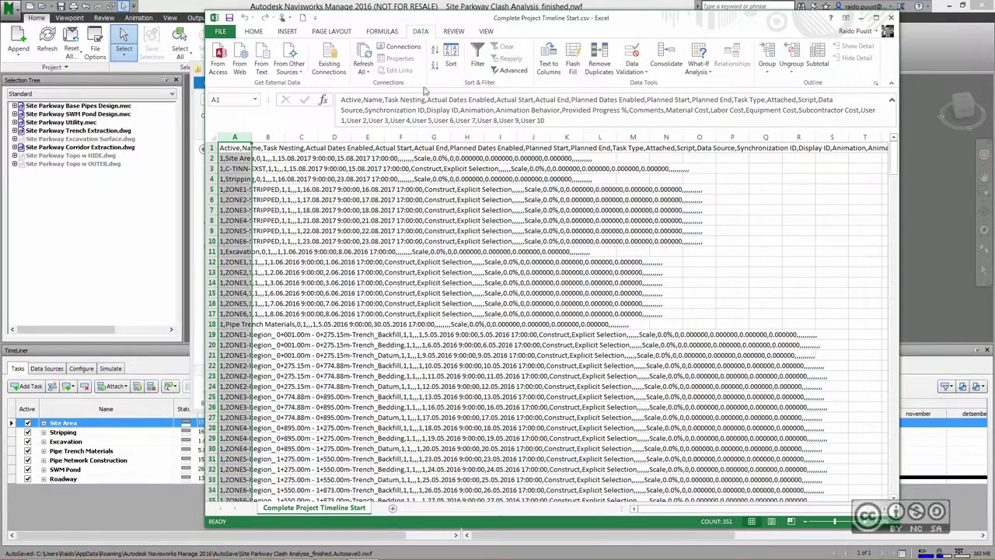
Step: Split the exported text into columns using comma as the delimiter
left_click(548, 63)
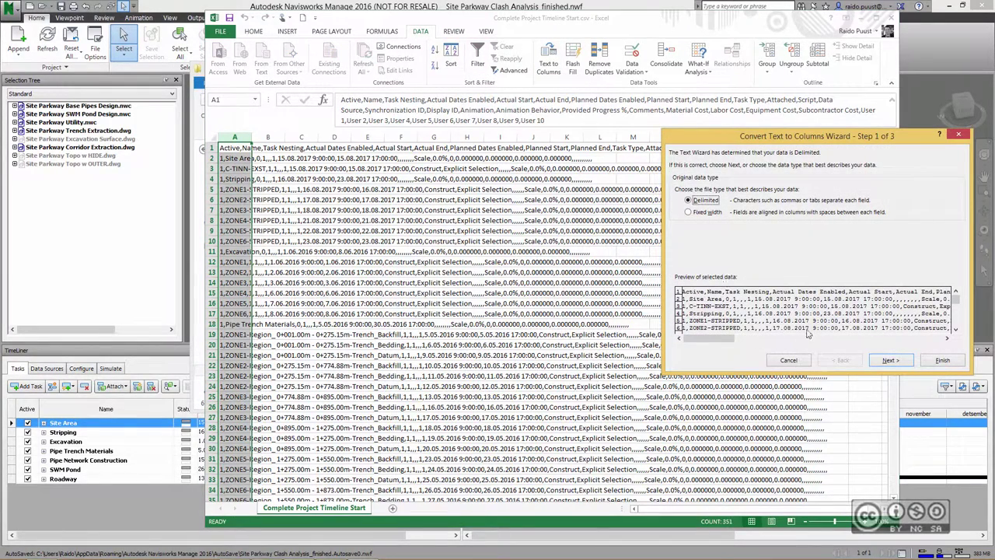
left_click(886, 359)
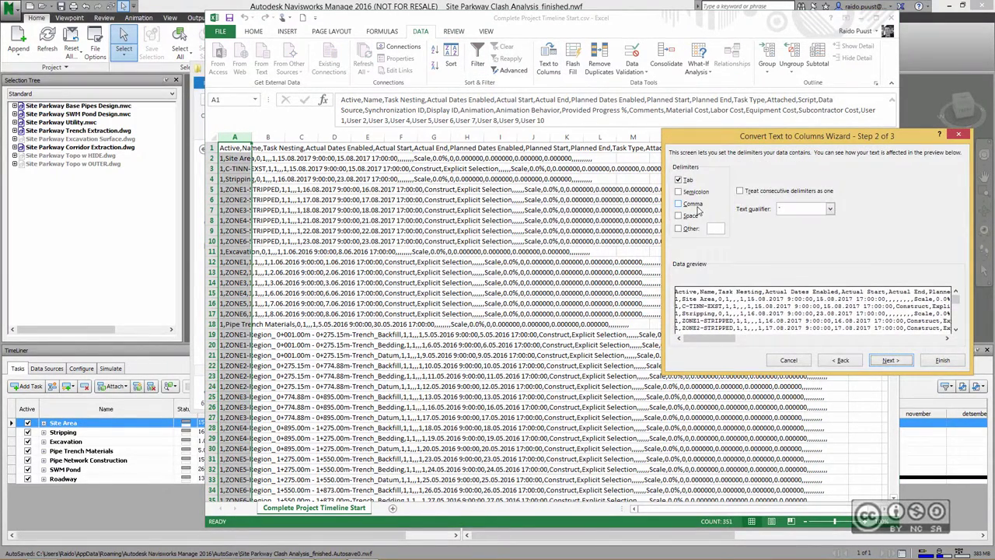
left_click(943, 360)
left_click(567, 159)
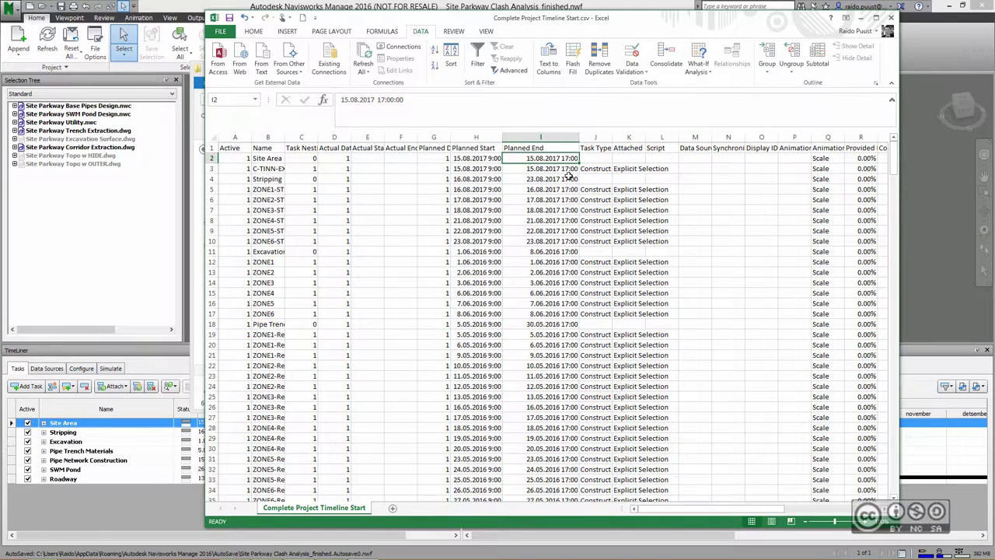
Step: Set Site Area's planned end in I2 to =H2+4.333333 and check the other end-date formulas
type("=")
left_click(482, 158)
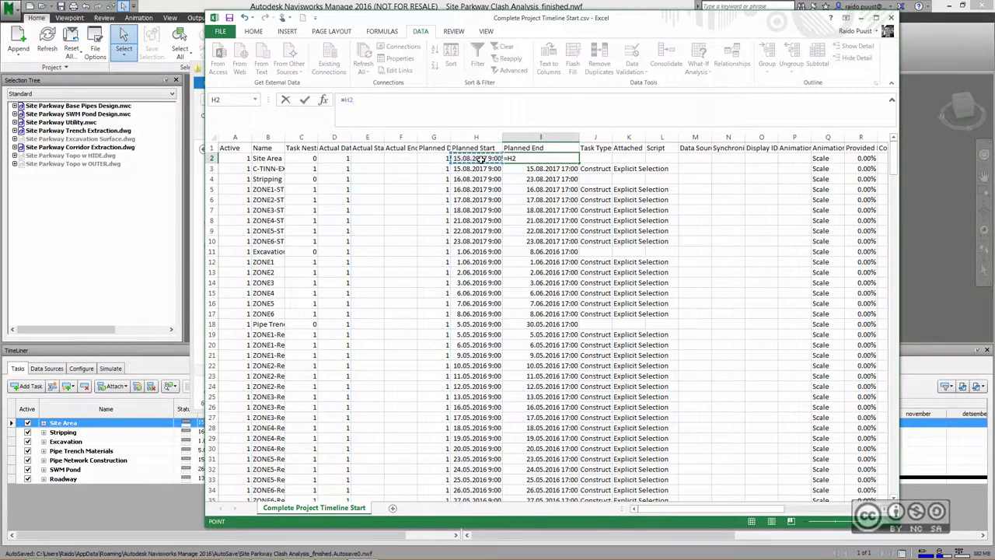
type("+4.333333")
key("ctrl+Return")
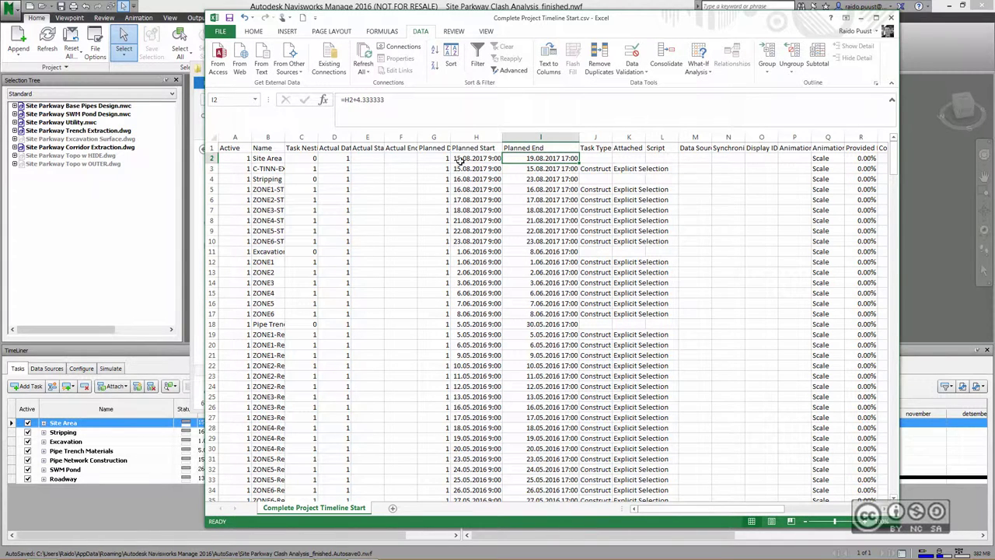
left_click(542, 169)
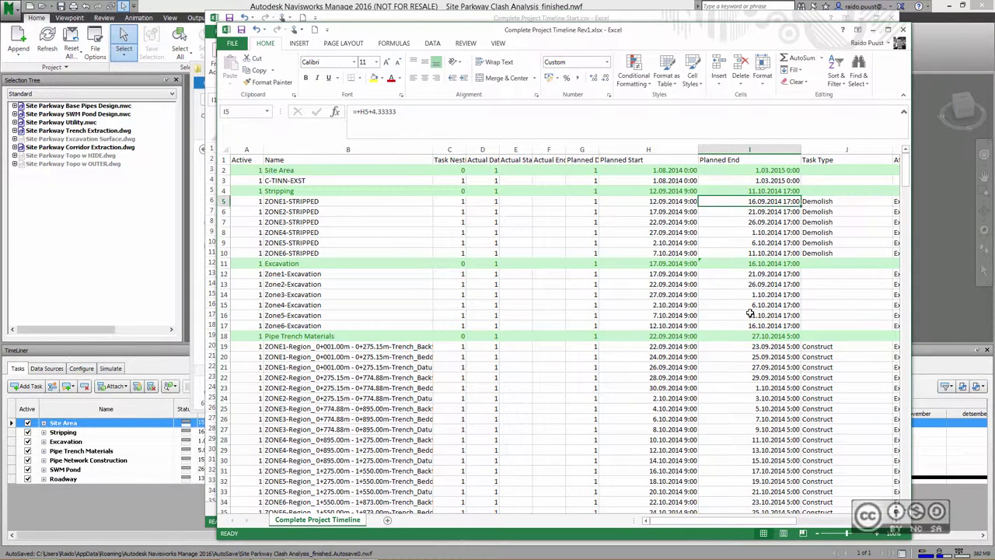
left_click(749, 211)
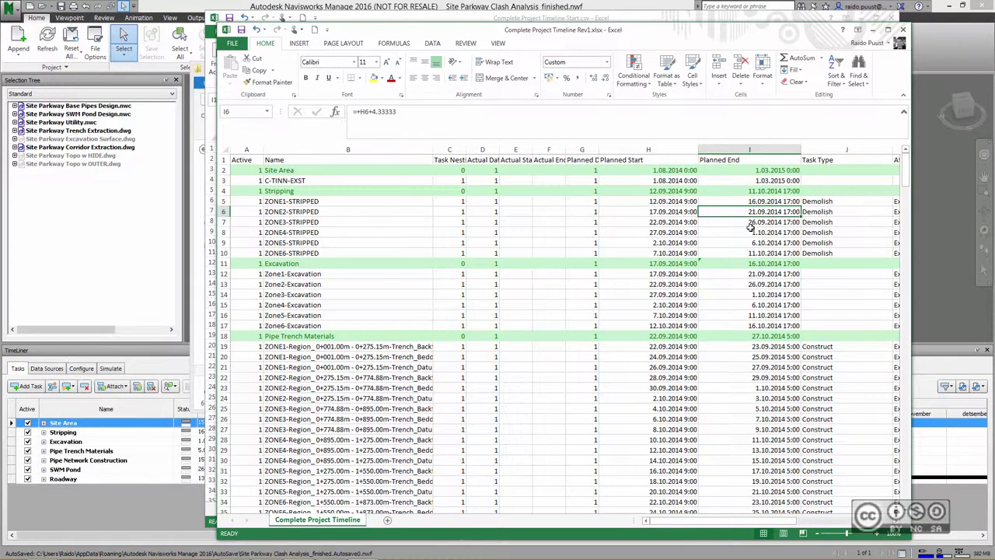
left_click(334, 202)
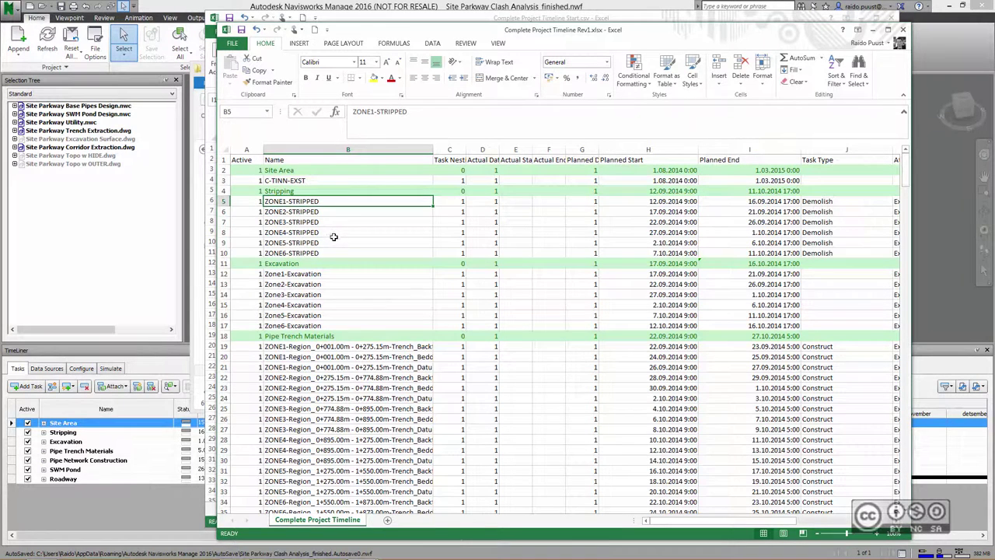
Step: Save the workbook as CSV (Comma delimited), keep that format, and close Excel
left_click(232, 43)
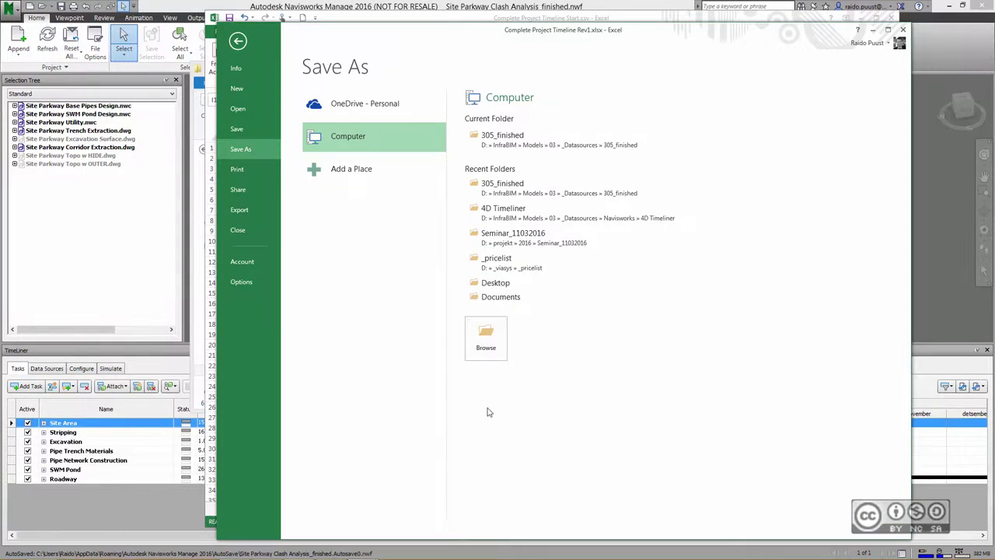
left_click(475, 342)
left_click(350, 283)
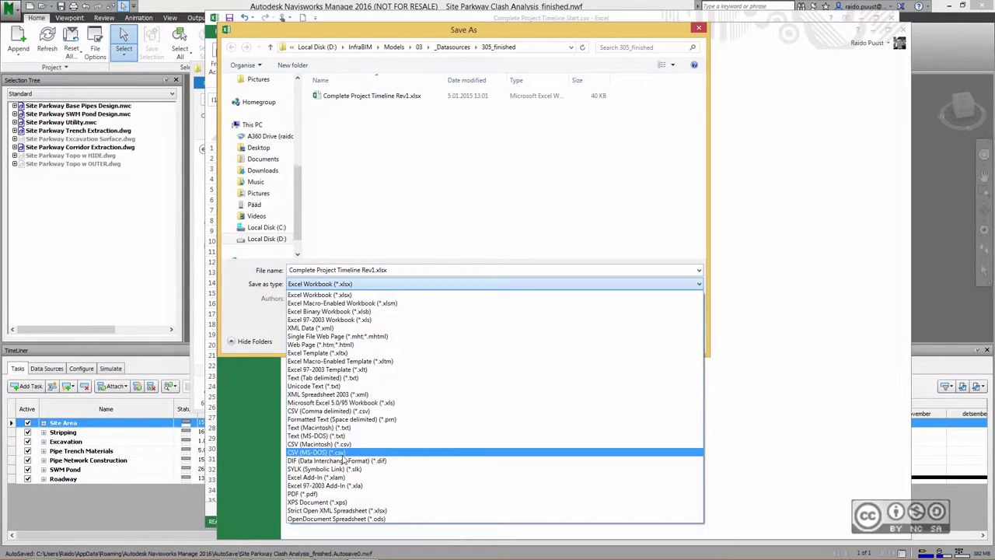
left_click(327, 411)
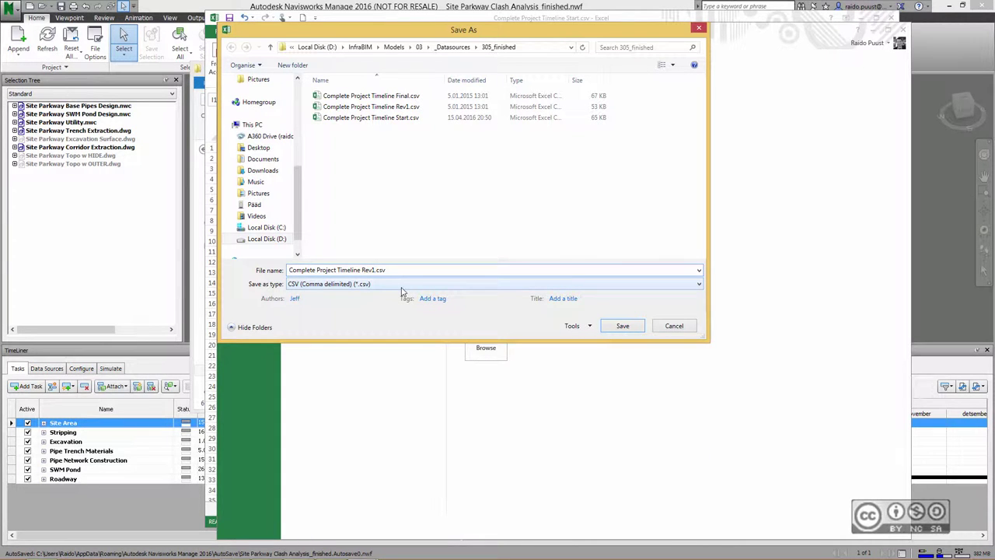
key("Return")
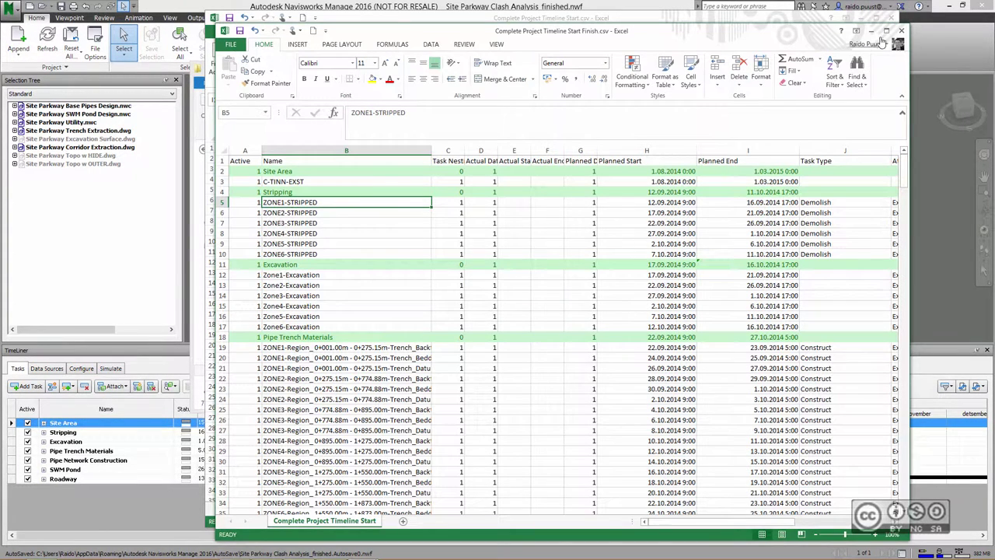
left_click(455, 304)
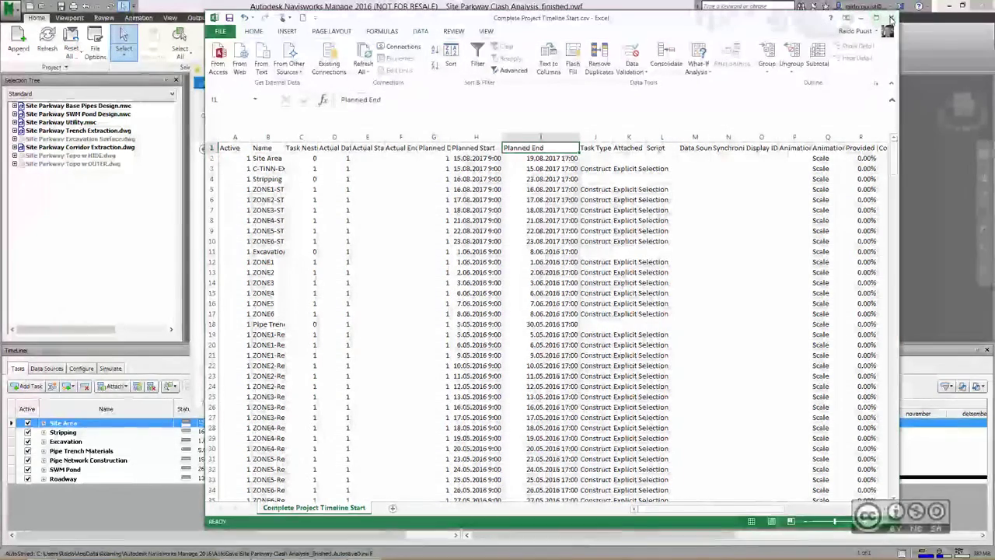
left_click(883, 17)
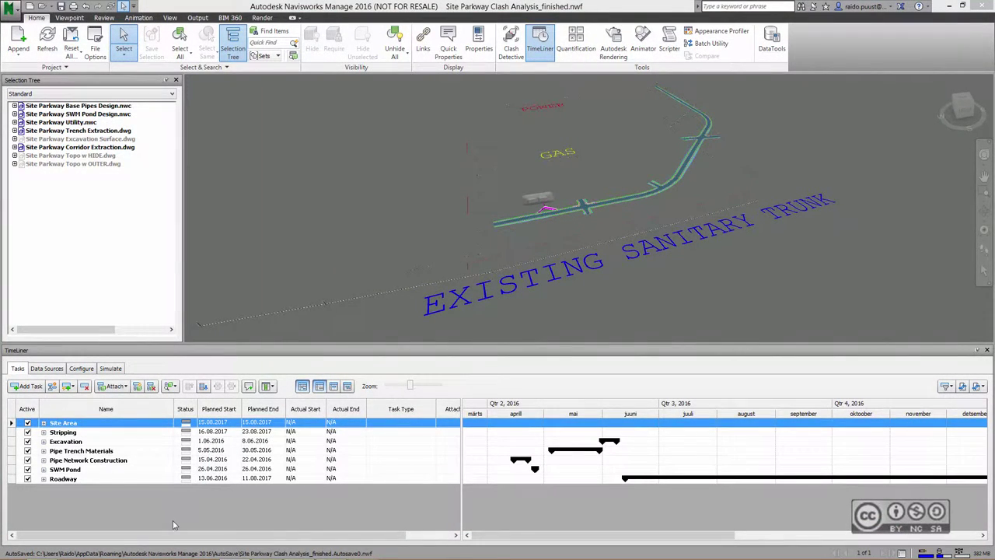
Step: Select all seven top-level tasks and delete them from the schedule
left_click(81, 479, "shift")
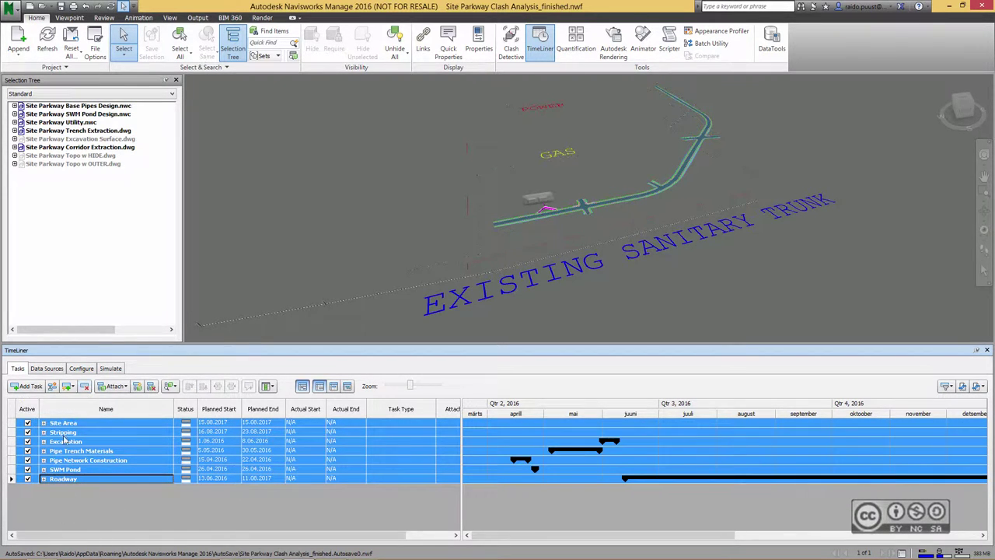
left_click(84, 385)
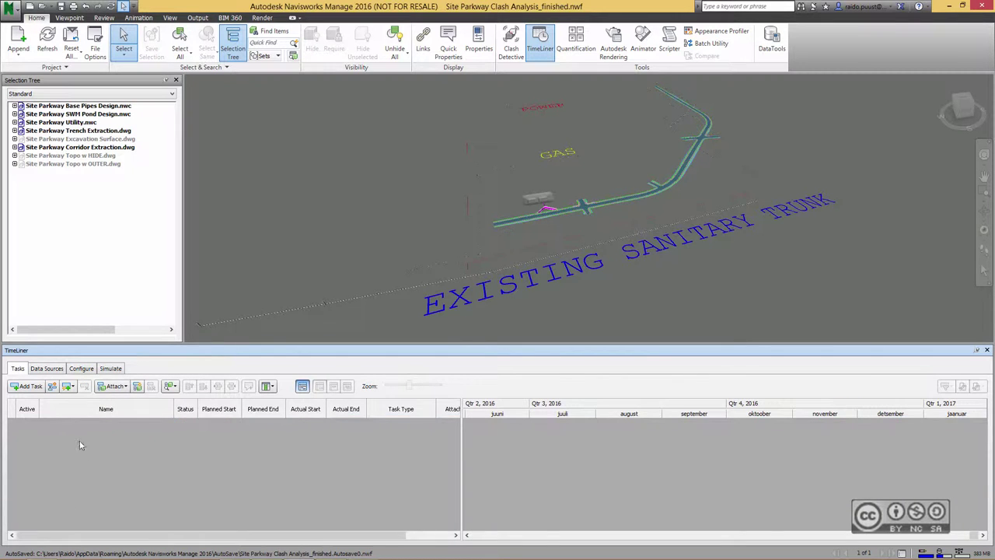
Step: Add a CSV Import data source from 'Complete Project Timeline Final.csv'
left_click(46, 368)
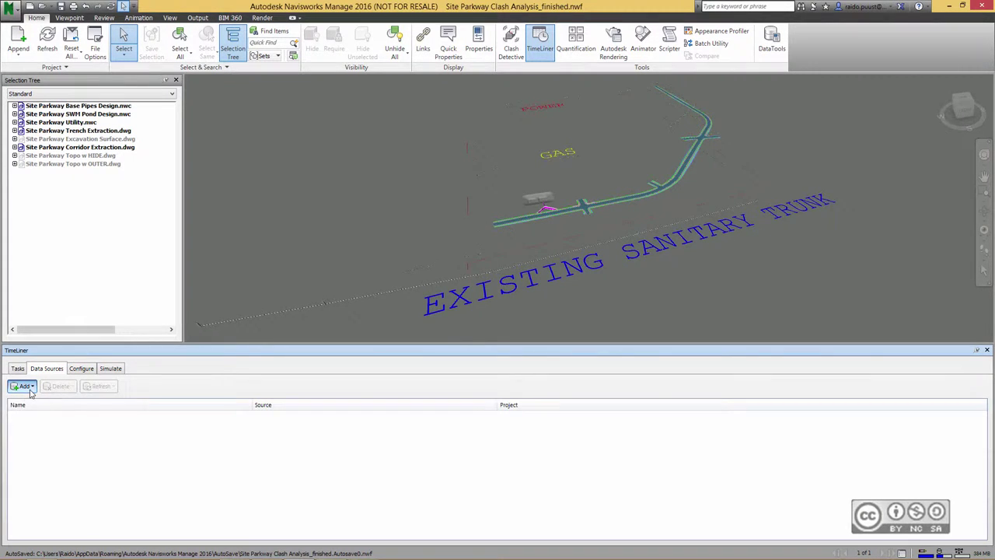
left_click(31, 392)
left_click(33, 401)
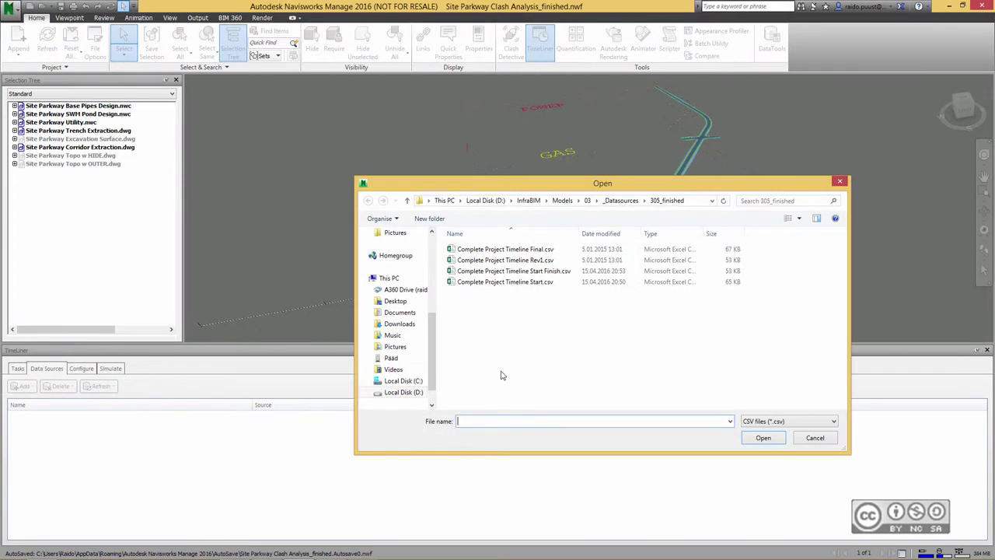
left_click(505, 249)
left_click(762, 438)
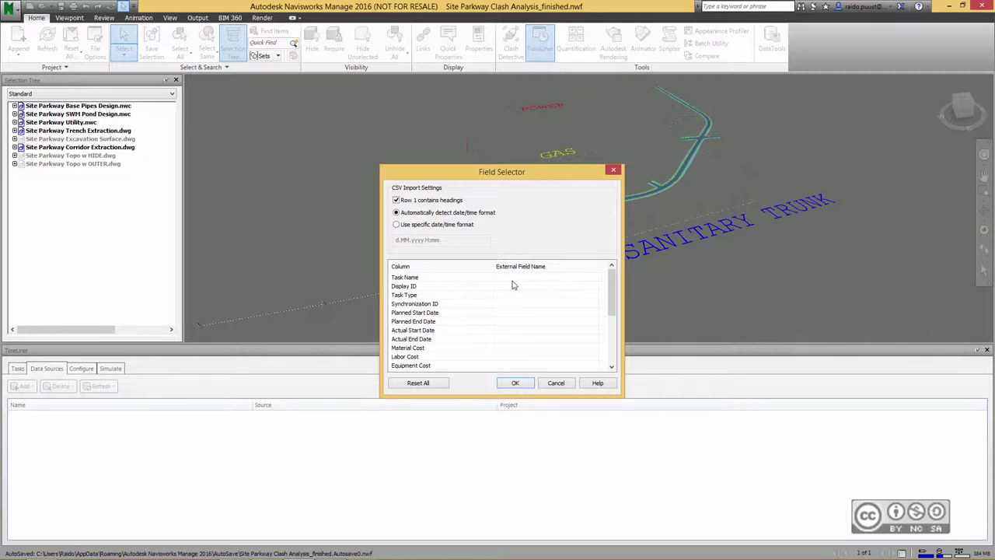
Step: Map the Name, Task Type, Synchronization ID and Planned Start fields to their CSV columns
left_click(520, 278)
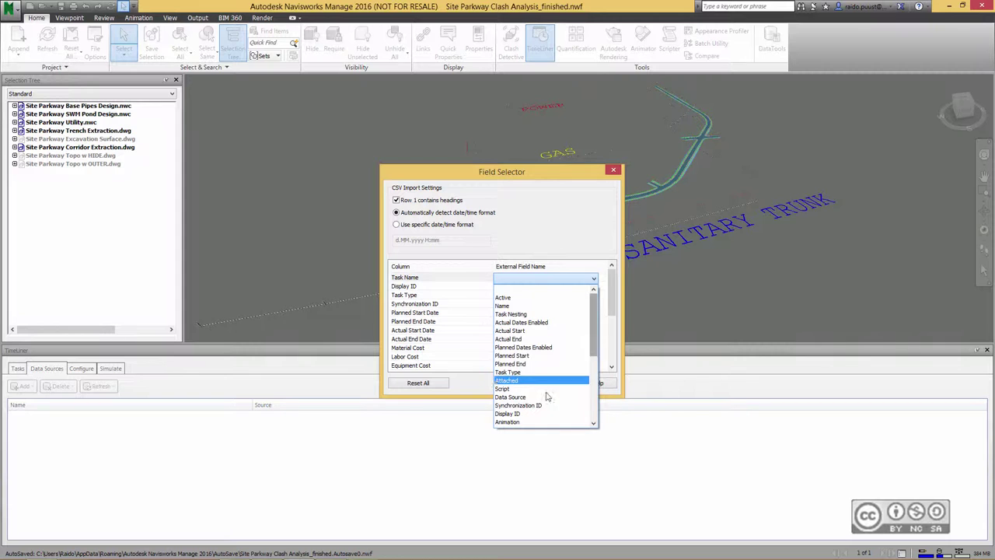
left_click(500, 301)
left_click(535, 297)
left_click(536, 330)
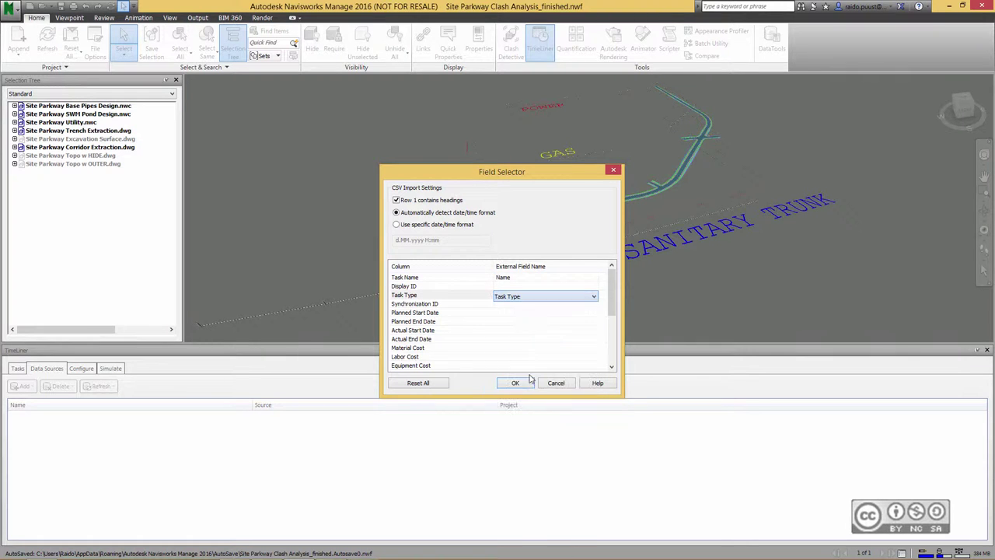
left_click(526, 304)
left_click(506, 325)
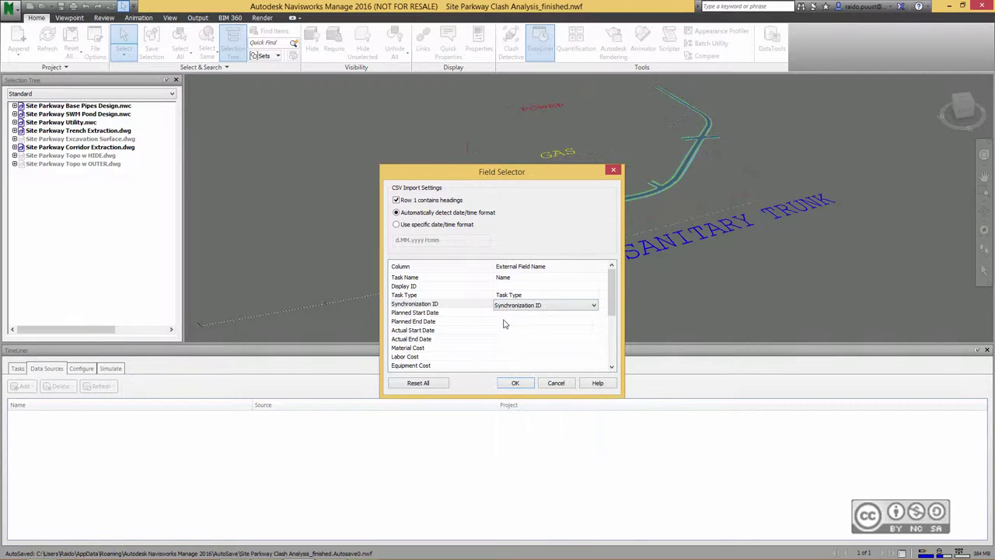
left_click(453, 315)
Step: Map Planned End, Actual Start and Actual End to their columns and confirm the mapping
left_click(529, 321)
left_click(510, 407)
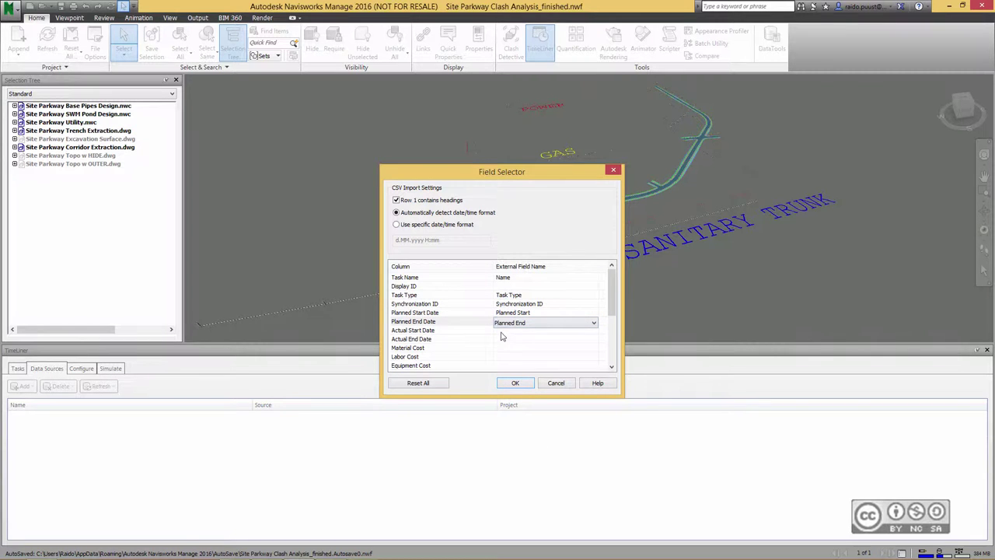
left_click(502, 333)
left_click(510, 383)
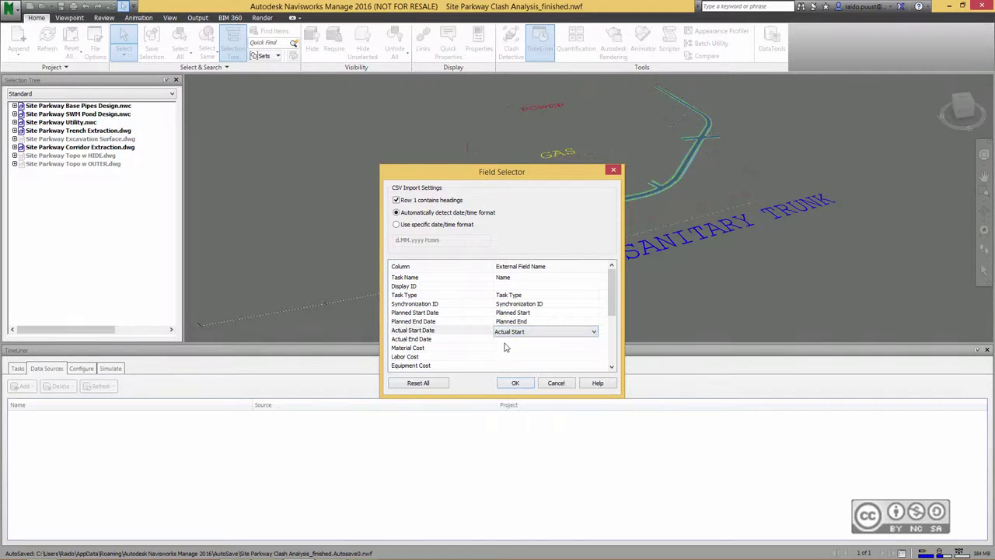
left_click(507, 342)
left_click(507, 342)
left_click(521, 402)
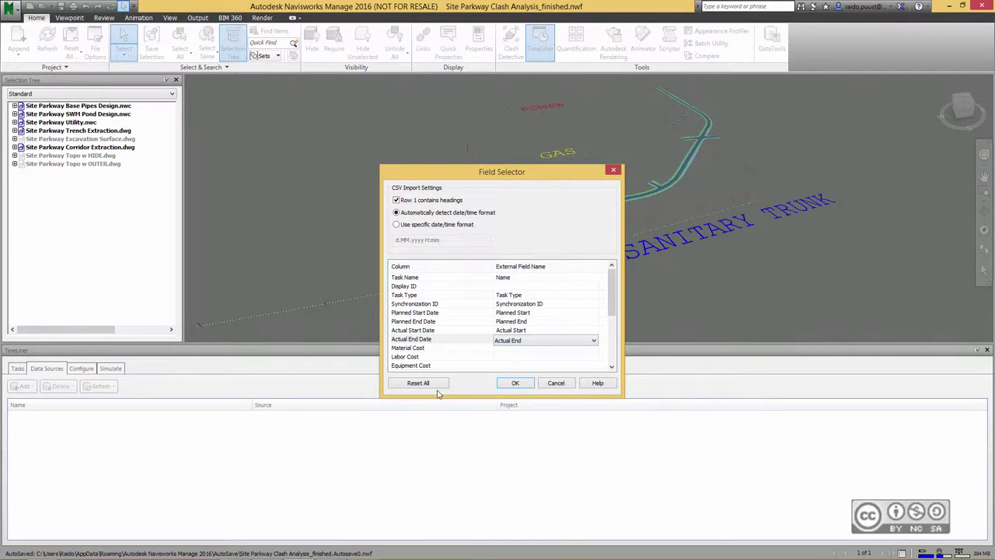
left_click(514, 383)
Step: Rename the new data source to 'Project Schedule'
left_click(39, 417)
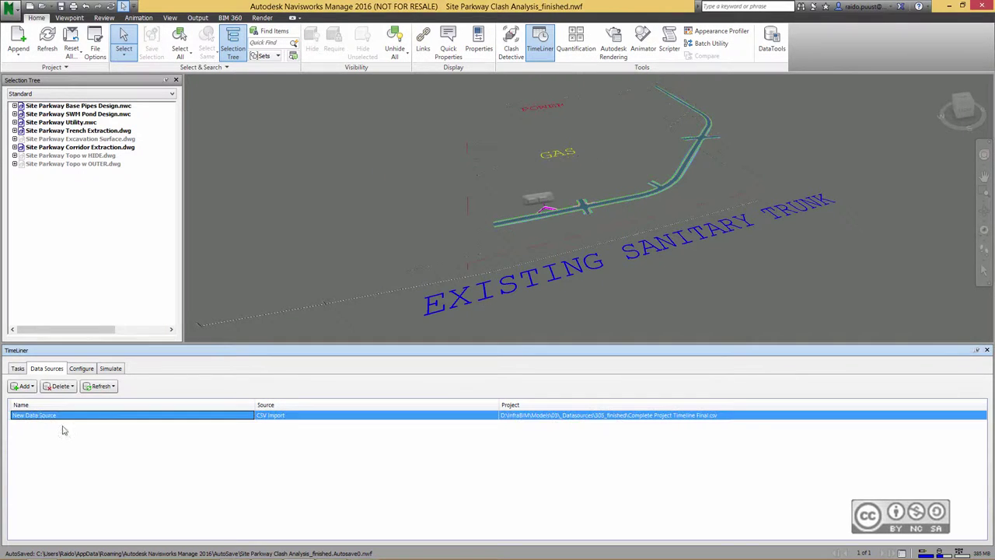
left_click(36, 417)
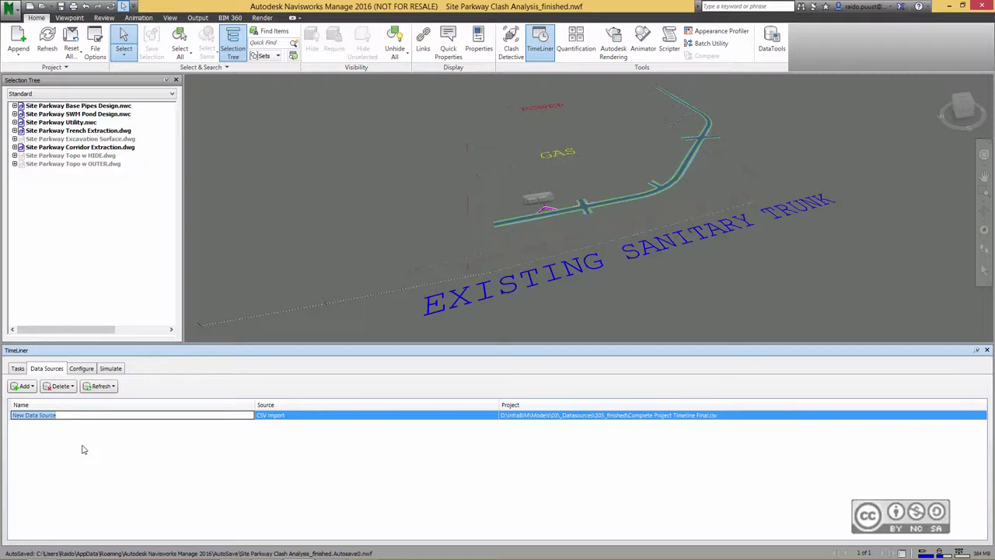
type("Project Schedule")
key("Return")
Step: Refresh all data sources, rebuilding the task hierarchy from the CSV
left_click(98, 385)
left_click(62, 413)
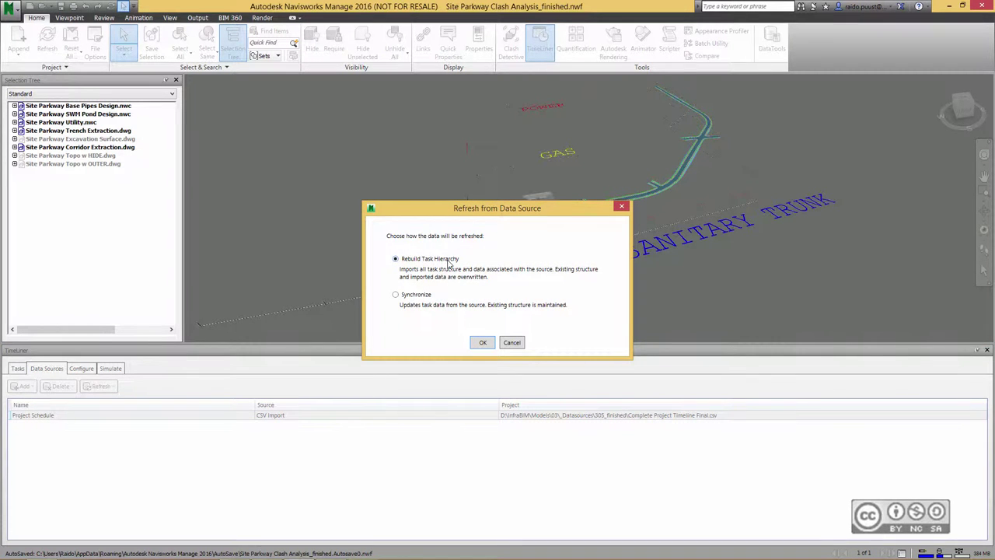
left_click(484, 344)
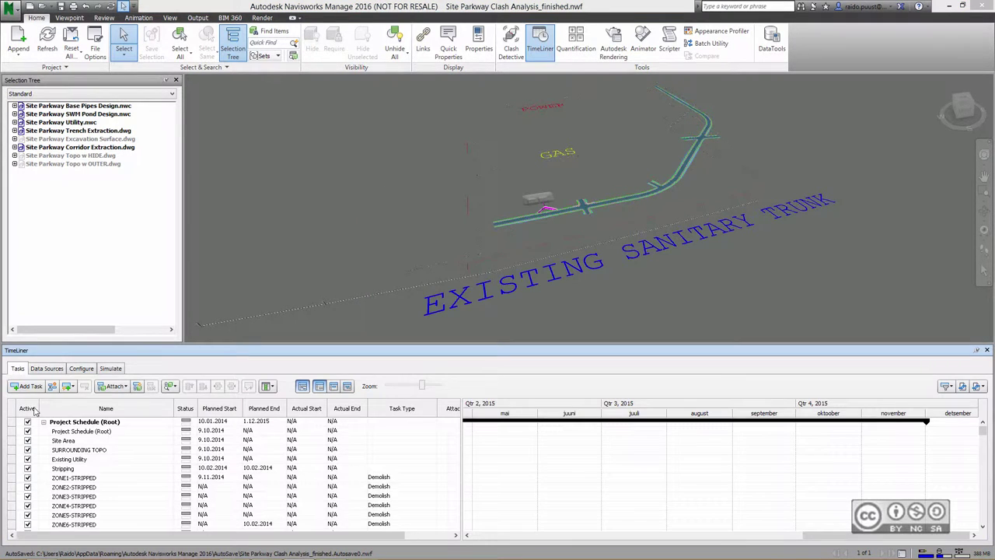
Step: Indent SURROUNDING TOPO under Site Area and the ZONE-STRIPPED tasks under Stripping, then open Auto-Attach Using Rules
left_click(80, 432)
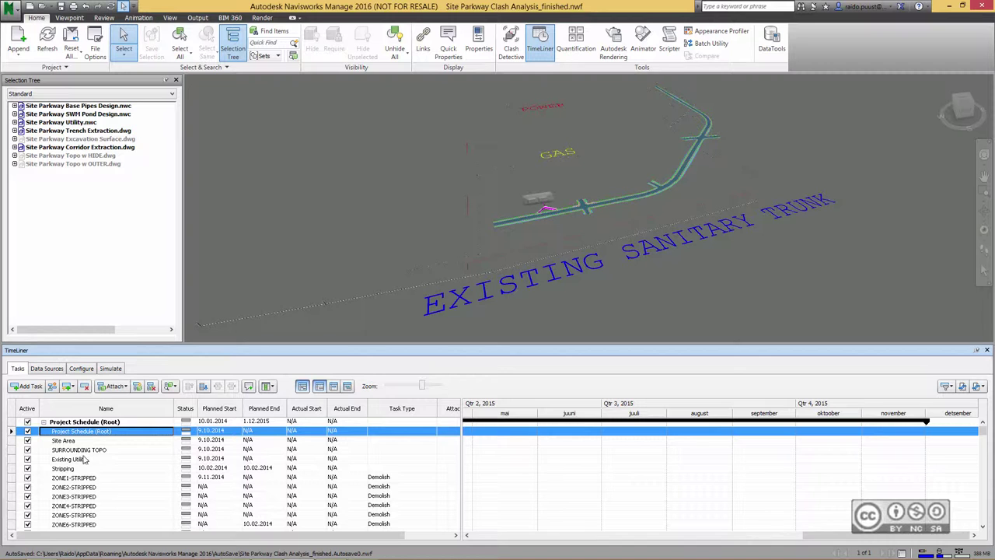
left_click(84, 447)
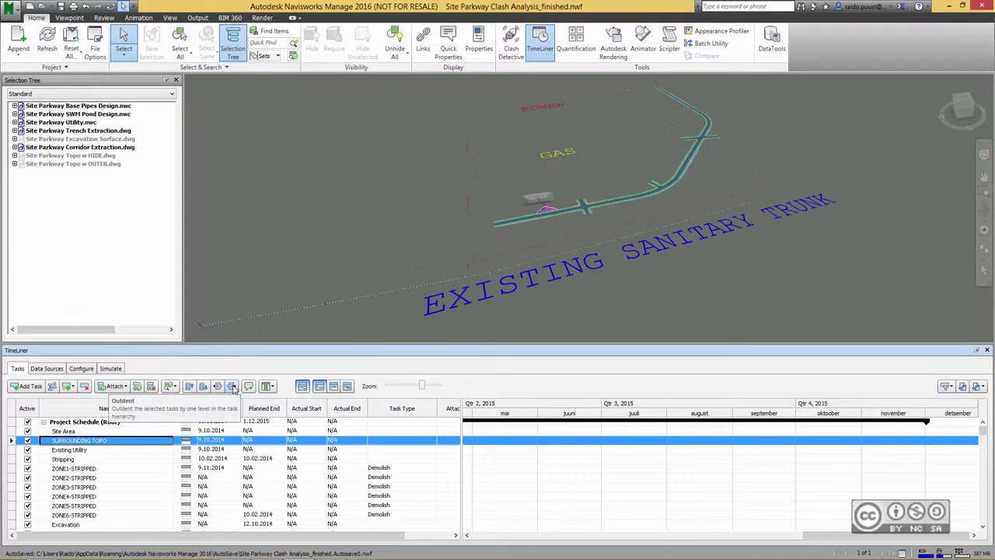
left_click(218, 388)
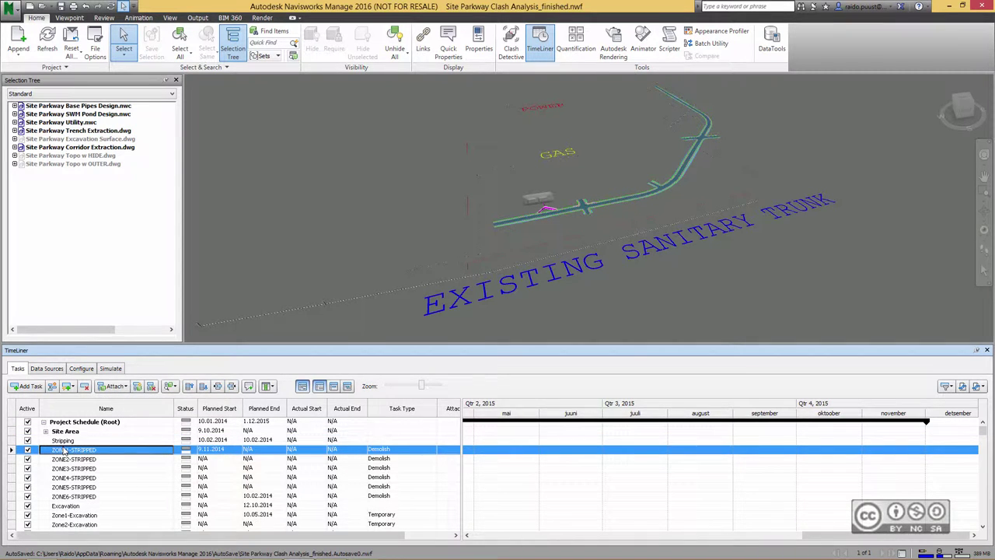
left_click(81, 496, "shift")
left_click(218, 388)
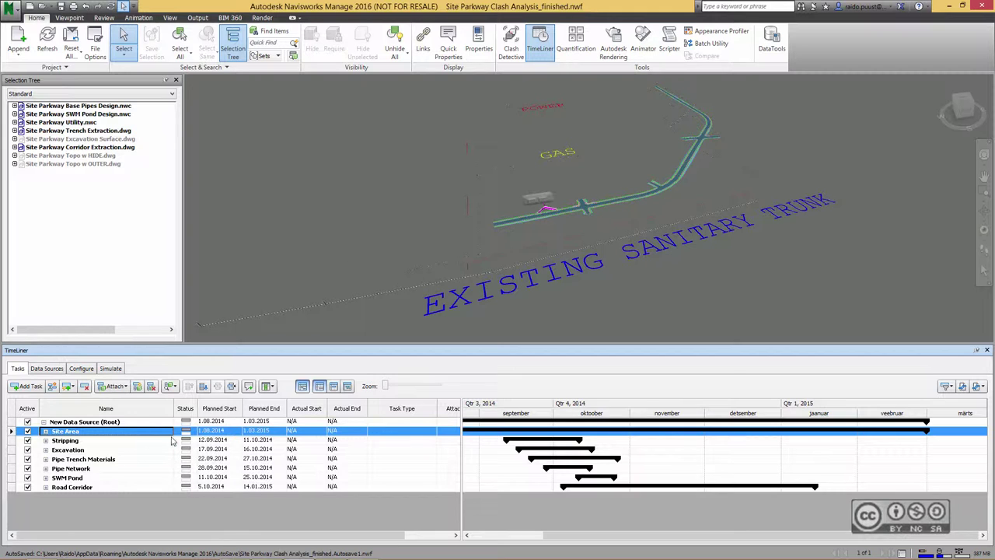
left_click(137, 388)
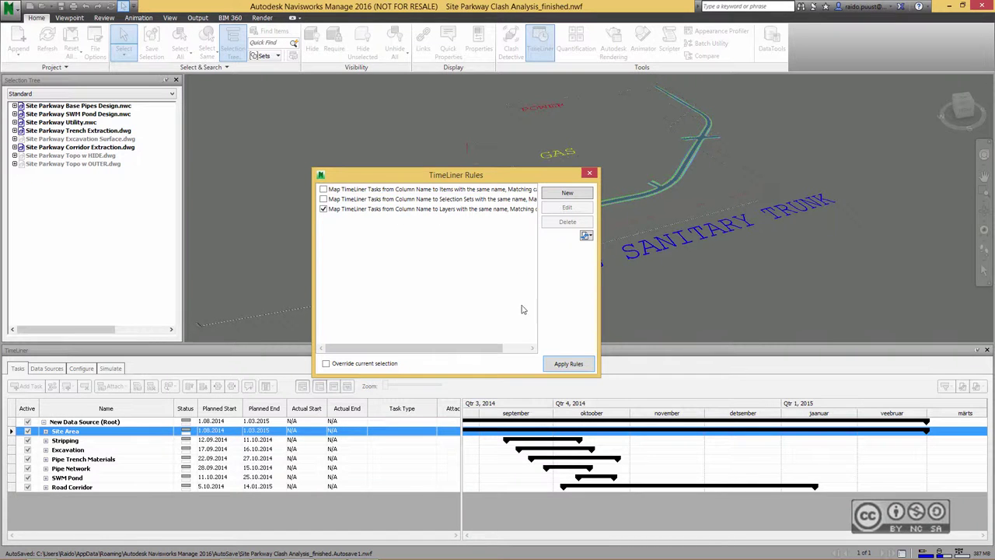
Step: Apply the 'Map to Layers with the same name' rule to attach layers to matching tasks
left_click(558, 363)
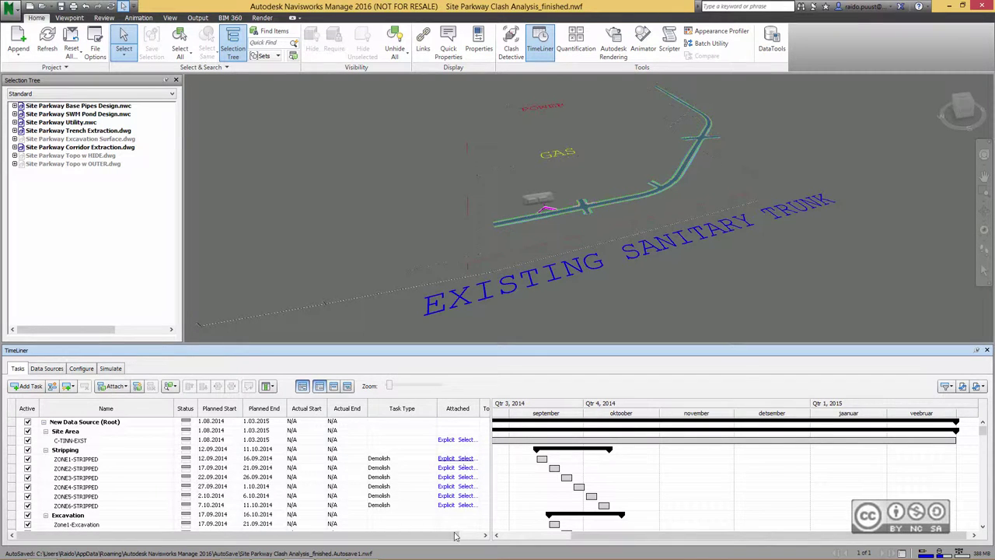
Step: Select ZONE1-STRIPPED's attached model items, collapse Stripping, and expand the Excavation Surface drawing's zone layers
left_click(75, 460)
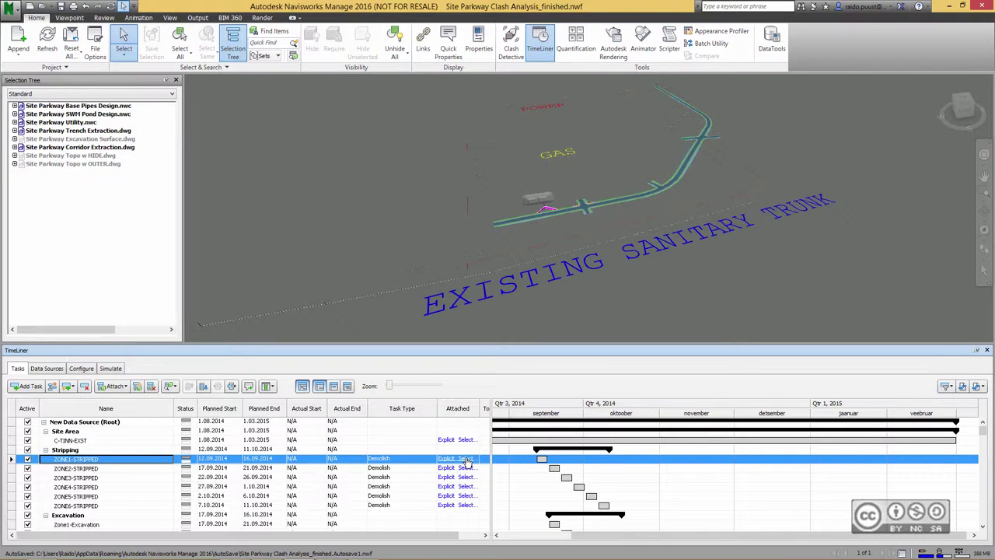
left_click(467, 462)
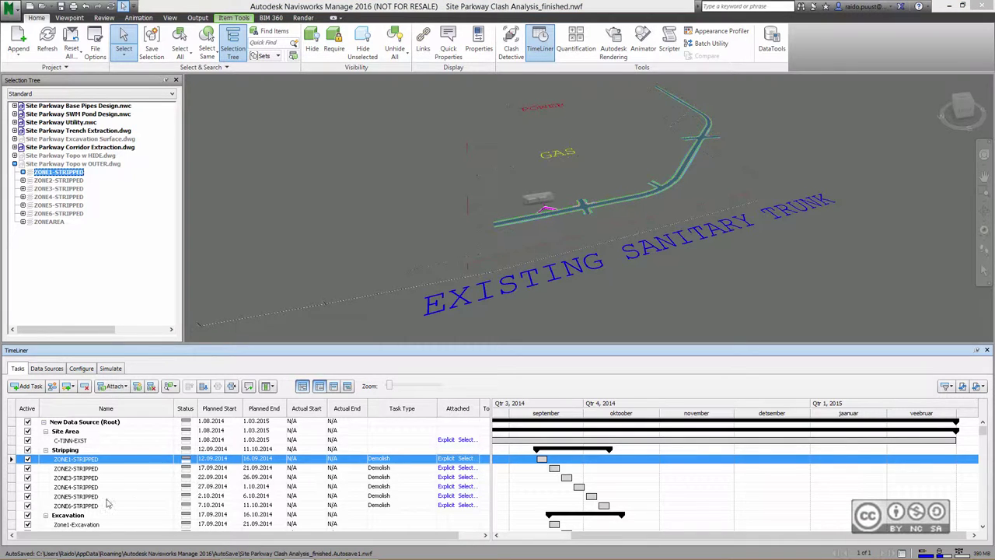
left_click(45, 451)
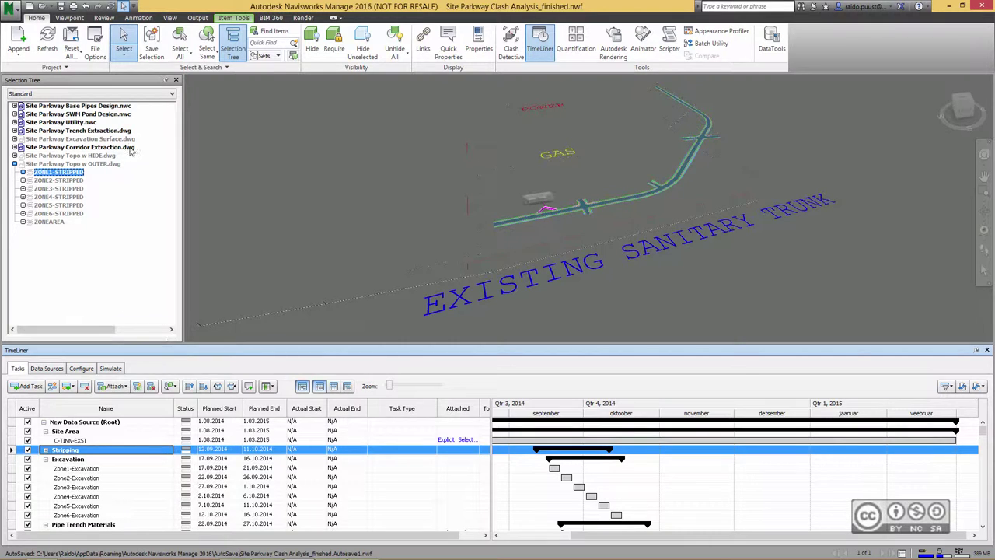
left_click(14, 139)
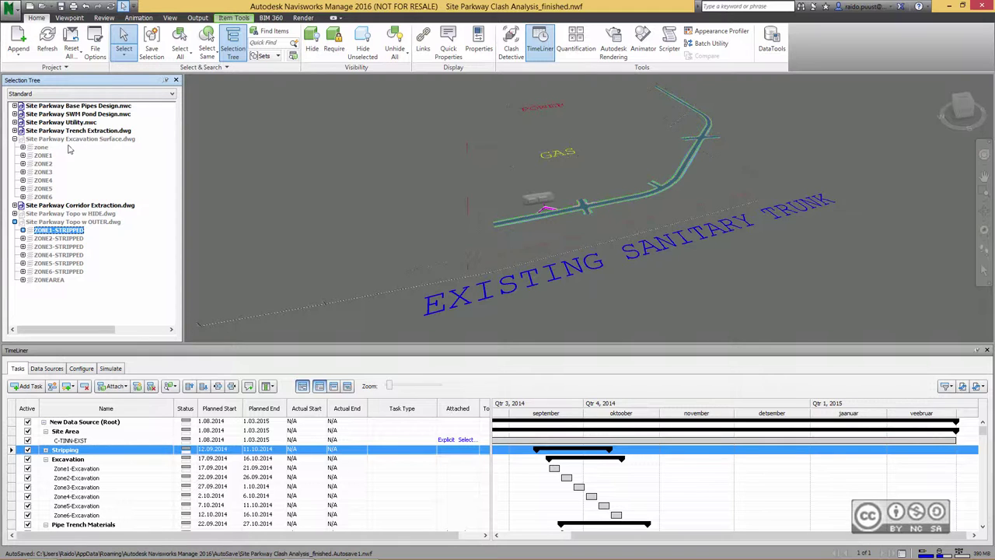
Step: Drag the excavation surface's ZONE layers onto their matching ZoneN-Excavation task rows
left_click(43, 155)
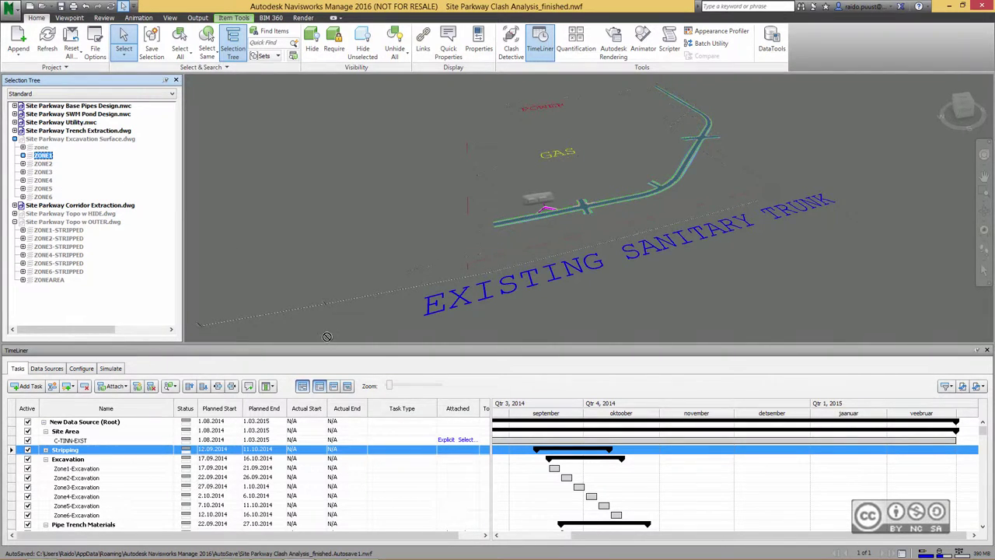
mouse_move(43, 157)
left_mouse_down()
mouse_move(433, 469)
mouse_move(395, 418)
mouse_move(456, 480)
left_mouse_up()
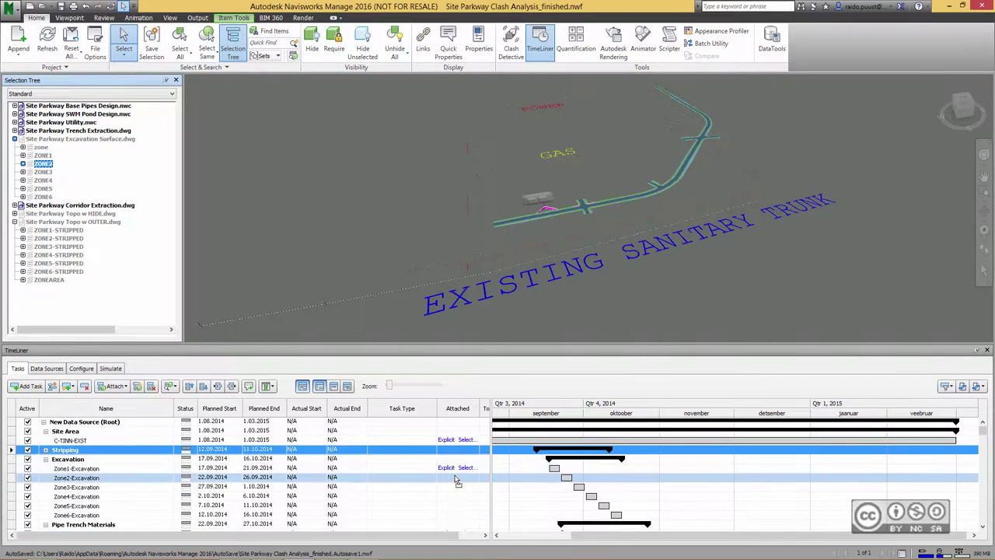
left_click_drag(43, 172, 451, 486)
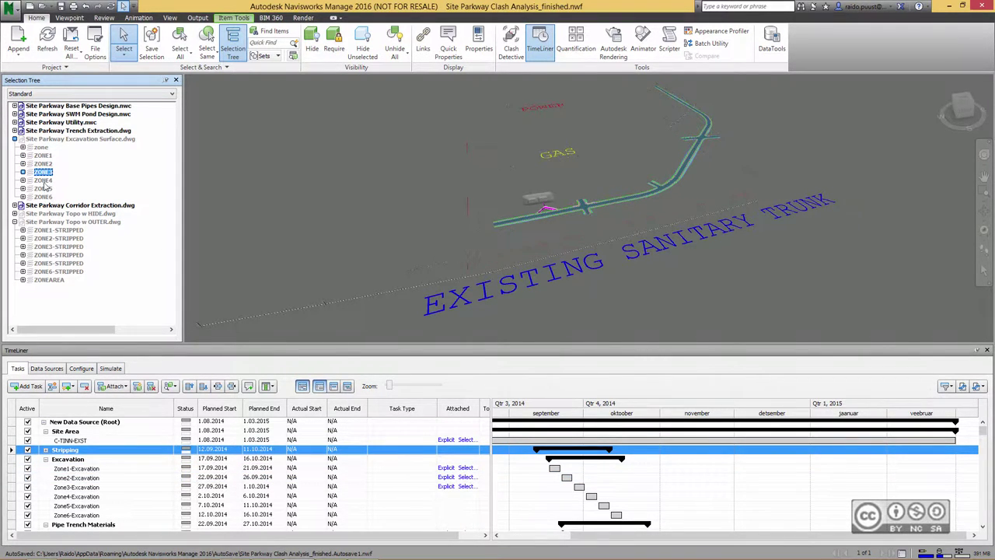
left_click_drag(43, 182, 451, 496)
left_click_drag(43, 188, 451, 514)
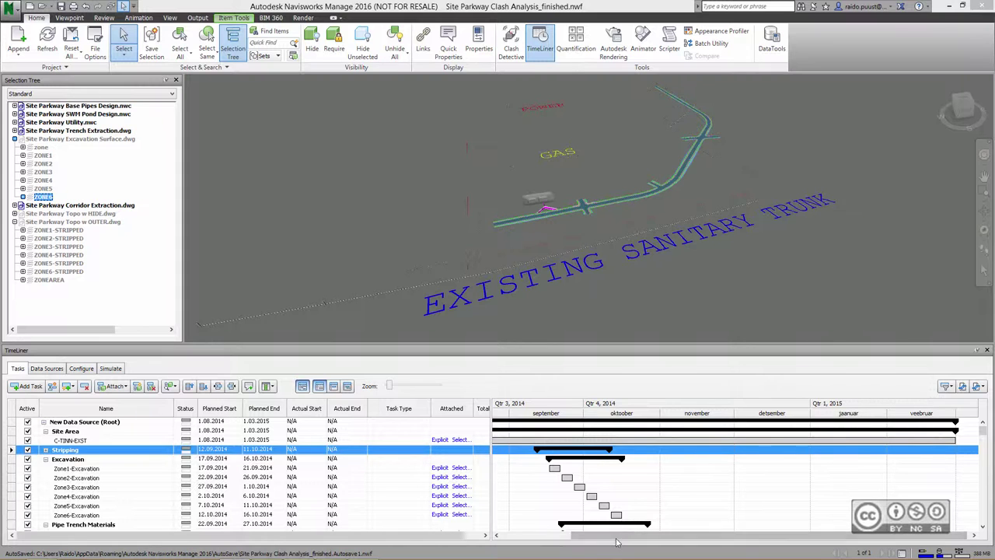
left_click_drag(597, 538, 537, 540)
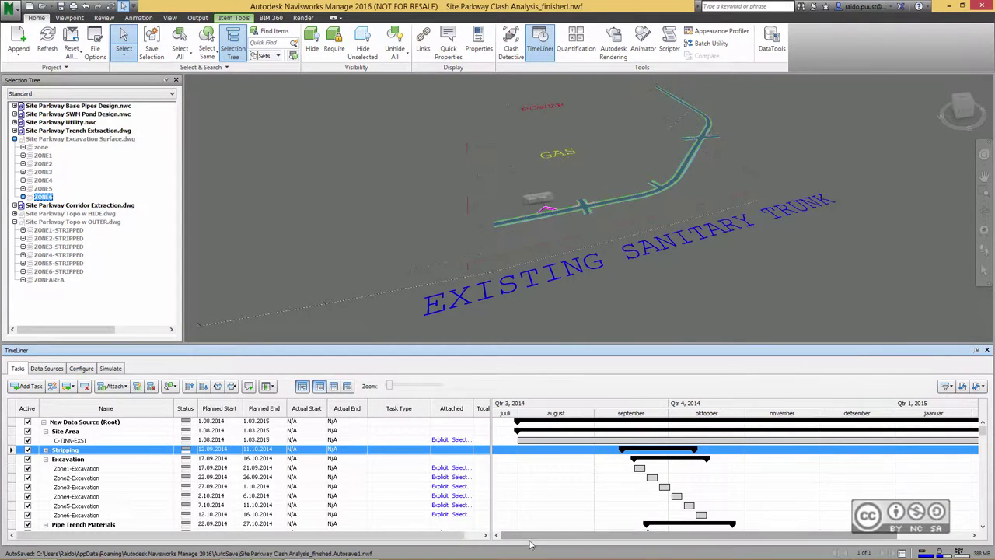
left_click(260, 440)
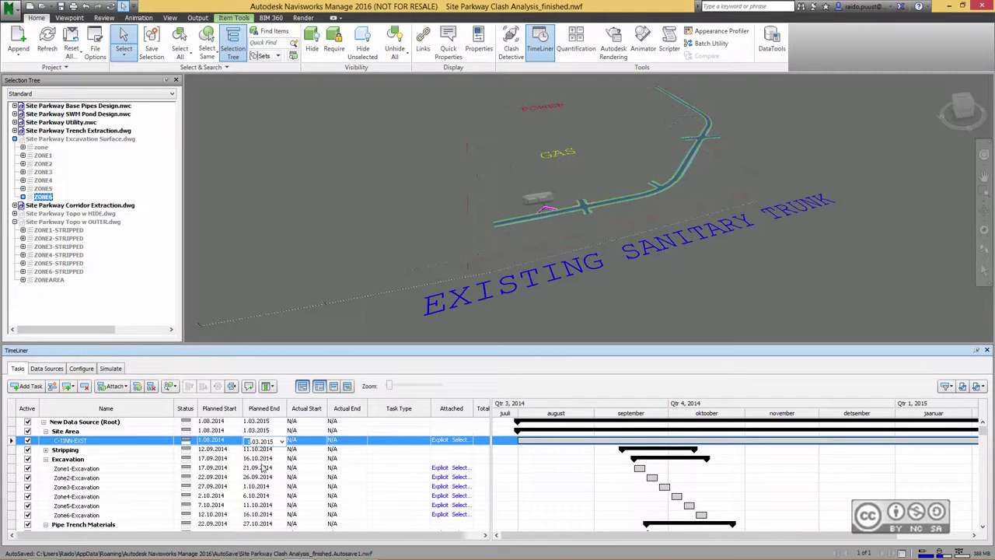
Step: Zoom the Gantt timescale, expand Stripping, and move the ZONE1-STRIPPED and ZONE6-STRIPPED bars to new dates
left_click_drag(262, 465, 260, 442)
left_click_drag(390, 389, 413, 387)
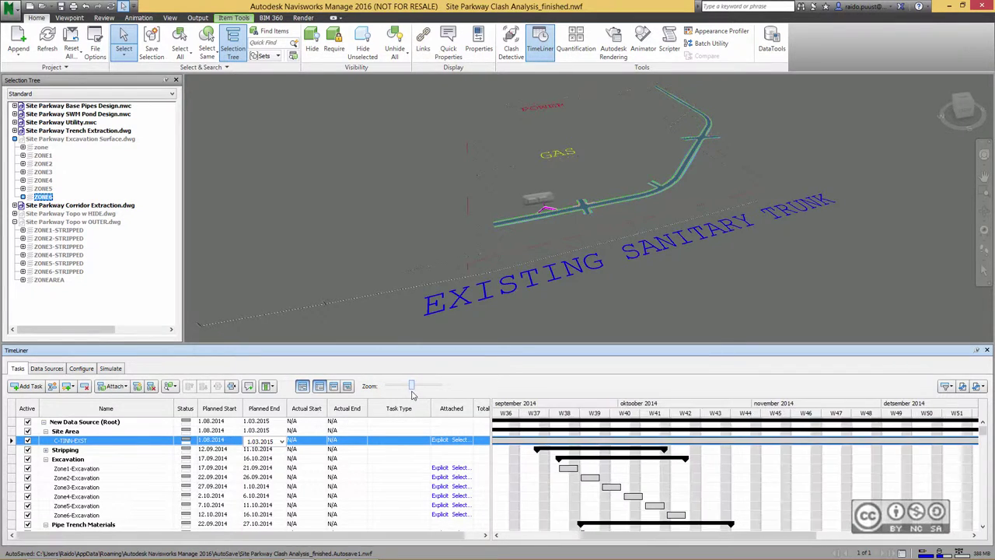
left_click_drag(413, 387, 411, 389)
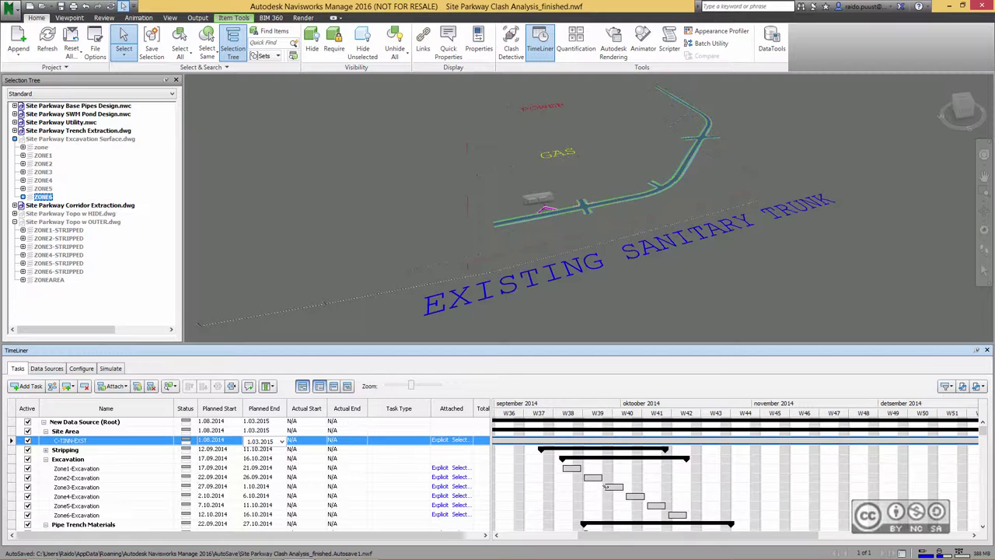
left_click(46, 451)
mouse_move(551, 457)
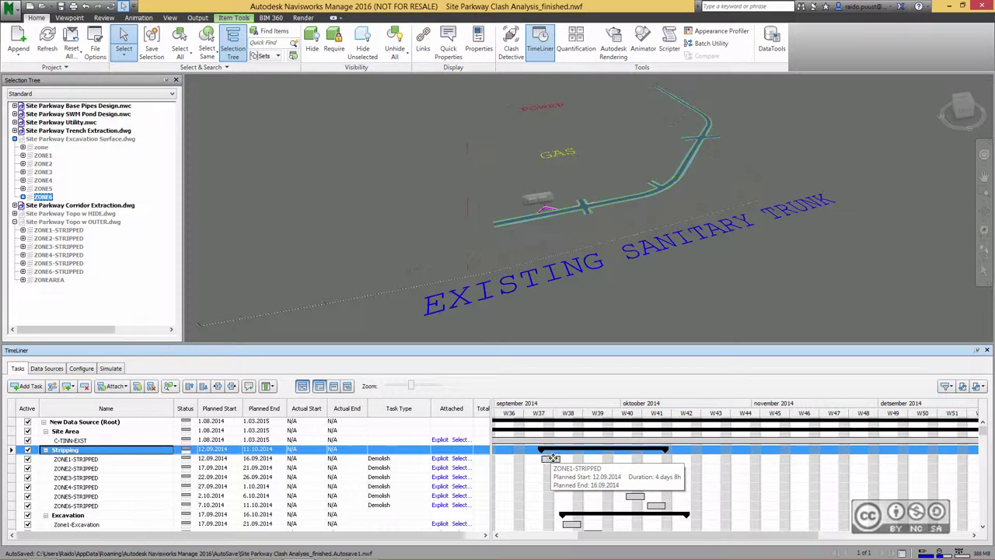
left_click_drag(551, 458, 553, 462)
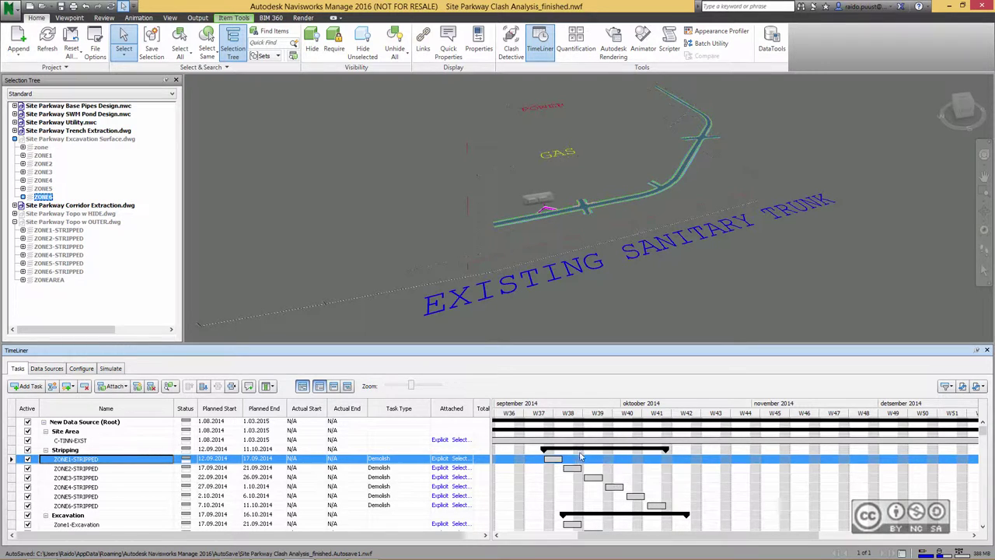
left_click_drag(654, 505, 657, 504)
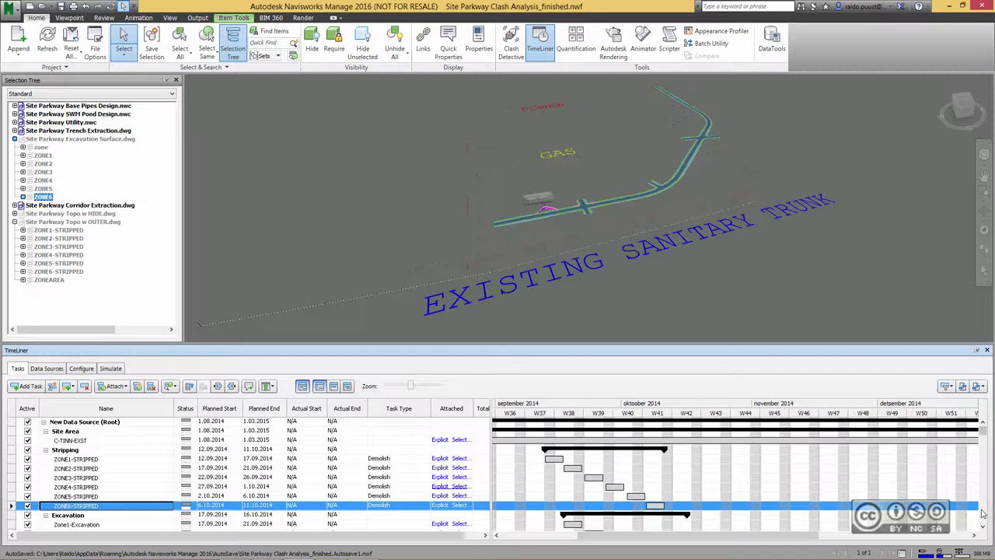
scroll(984, 467, "down", 10)
scroll(983, 437, "up", 10)
left_click_drag(630, 535, 551, 510)
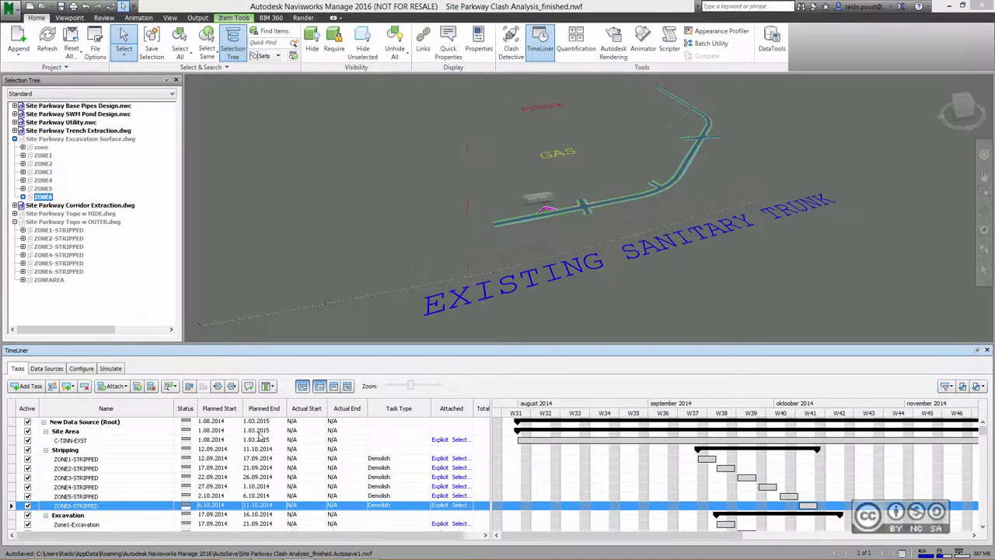
Step: In the Simulate tab, unhide the Excavation Surface and both Topo model files
left_click(110, 368)
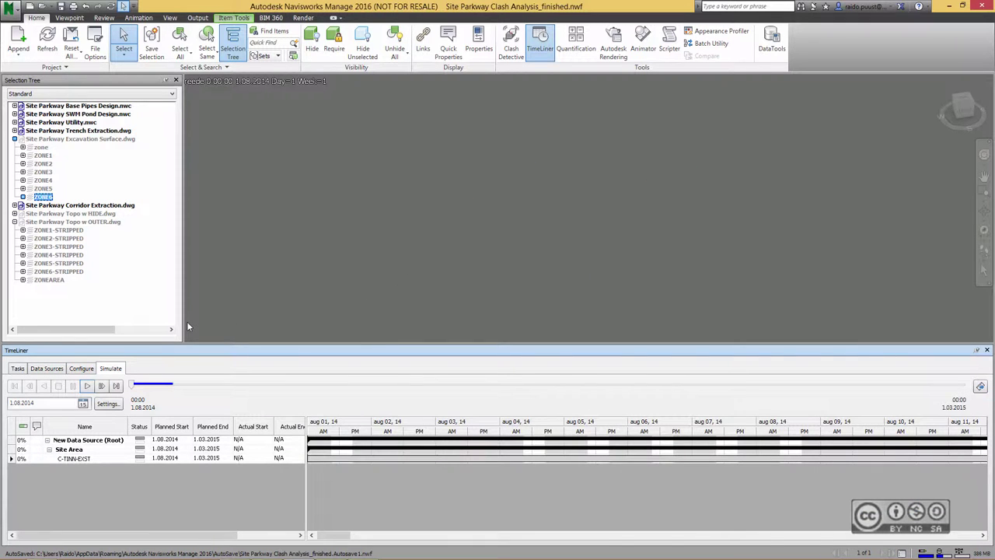
left_click(88, 140)
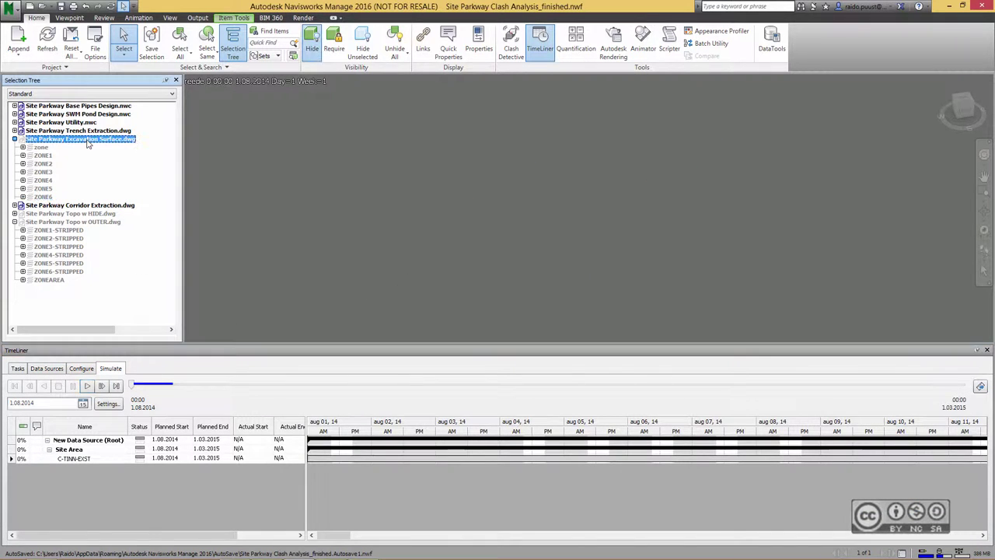
left_click(60, 214, "ctrl")
left_click(61, 222, "ctrl")
right_click(79, 141)
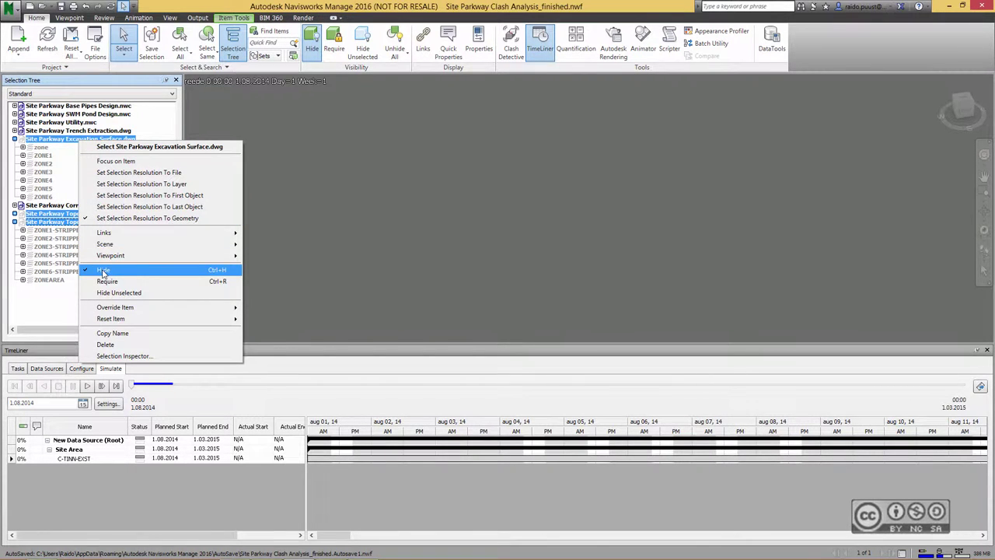
left_click(102, 271)
Step: Collapse the expanded tree nodes and clear the selection to see the model in normal colours
left_click(14, 139)
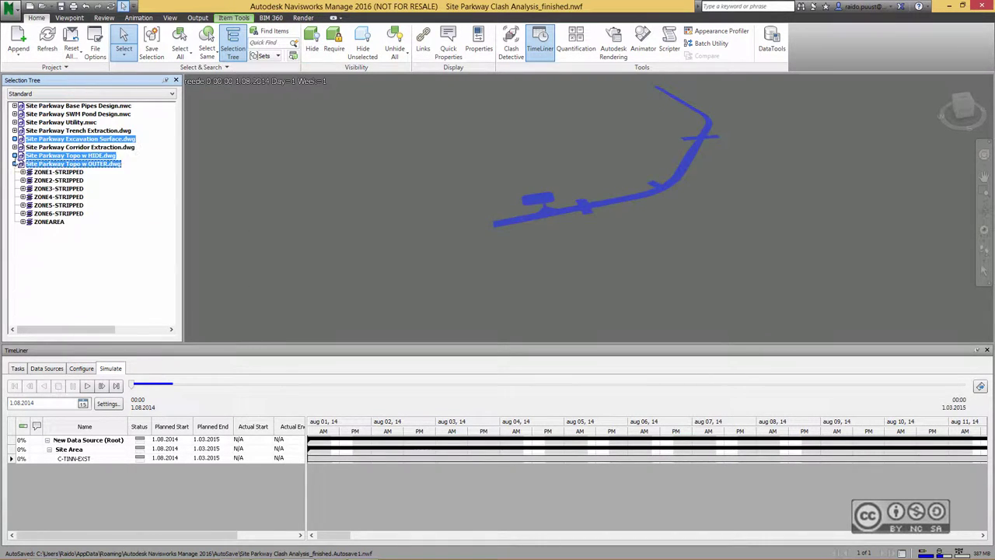
left_click(14, 164)
left_click(109, 232)
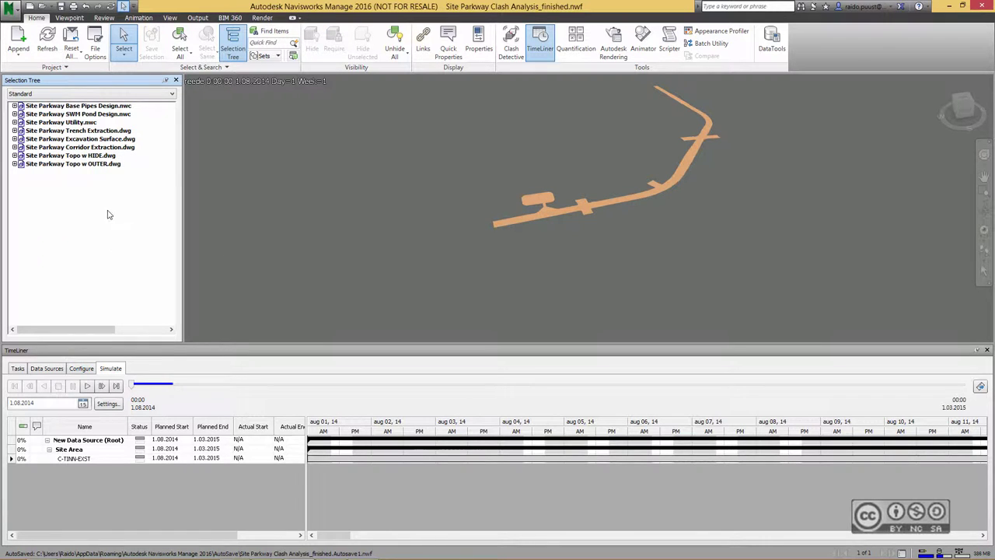
middle_click_drag(544, 262, 508, 268, "shift")
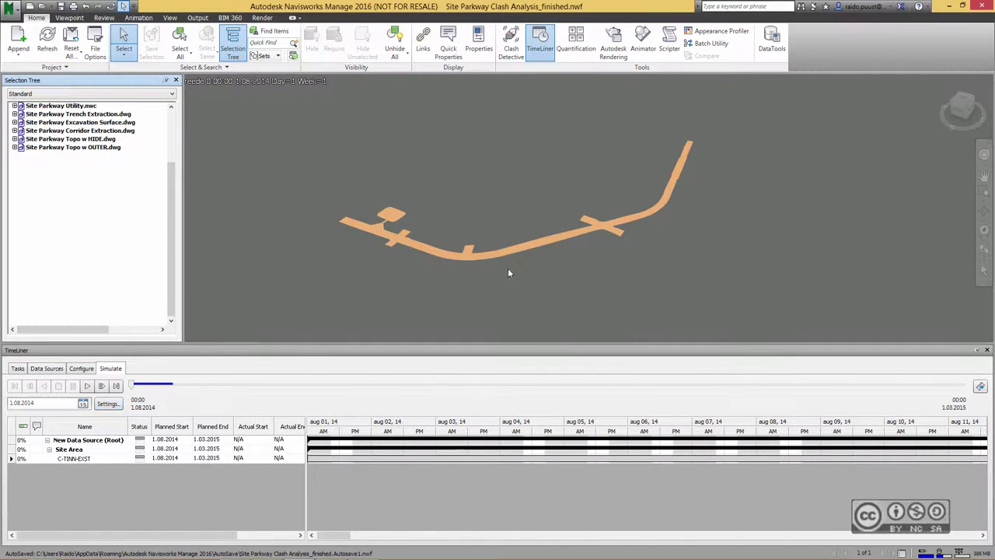
scroll(575, 241, "up", 2)
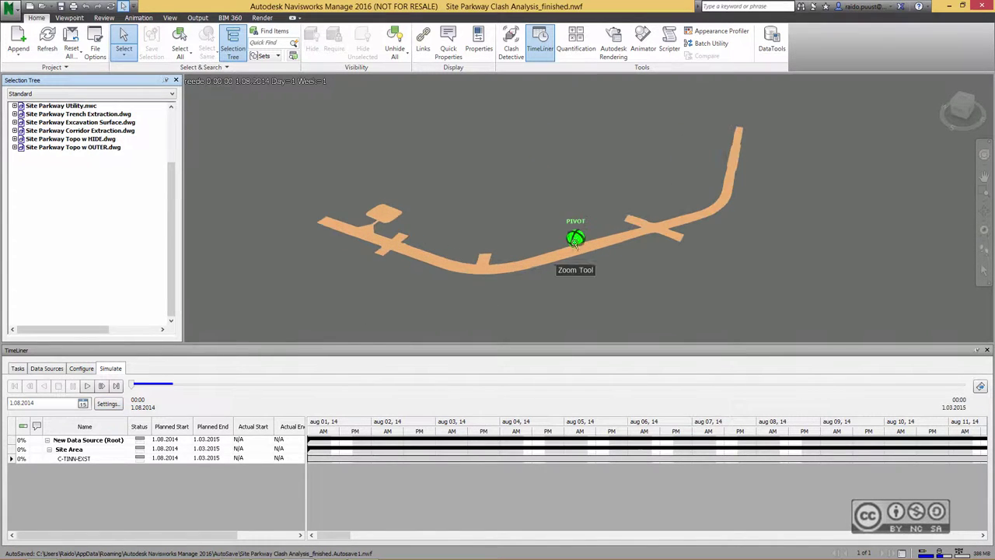
Step: Play the simulation to 1.03.2015, orbiting and zooming around the road intersection as it builds
left_click(88, 386)
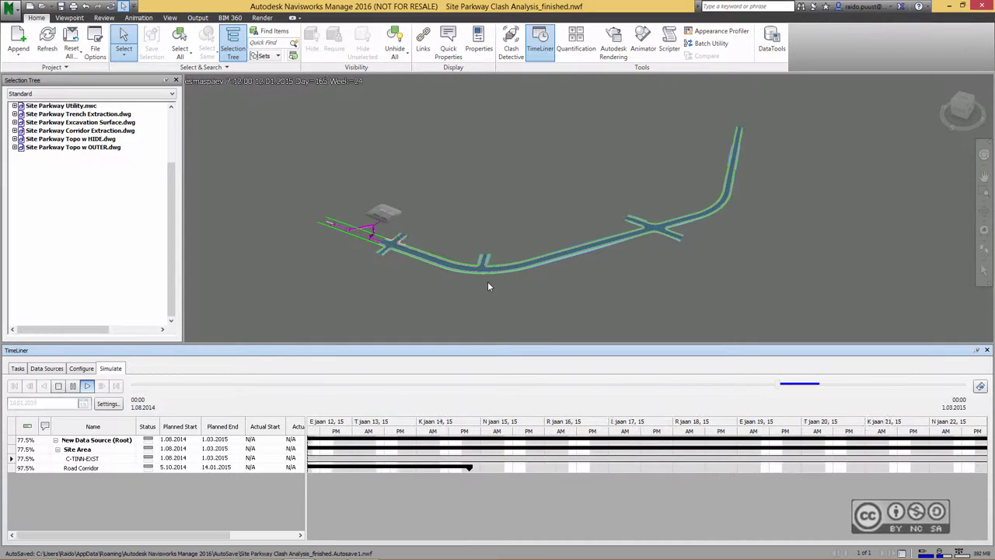
mouse_move(513, 274)
middle_mouse_down("shift")
mouse_move(551, 285)
mouse_move(604, 267)
mouse_move(703, 264)
middle_mouse_up("shift")
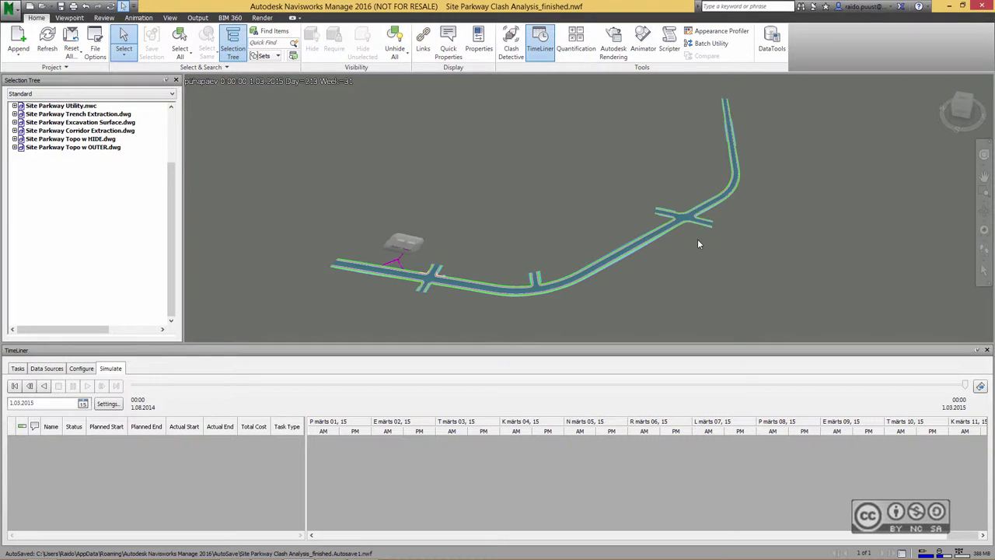
left_click(87, 386)
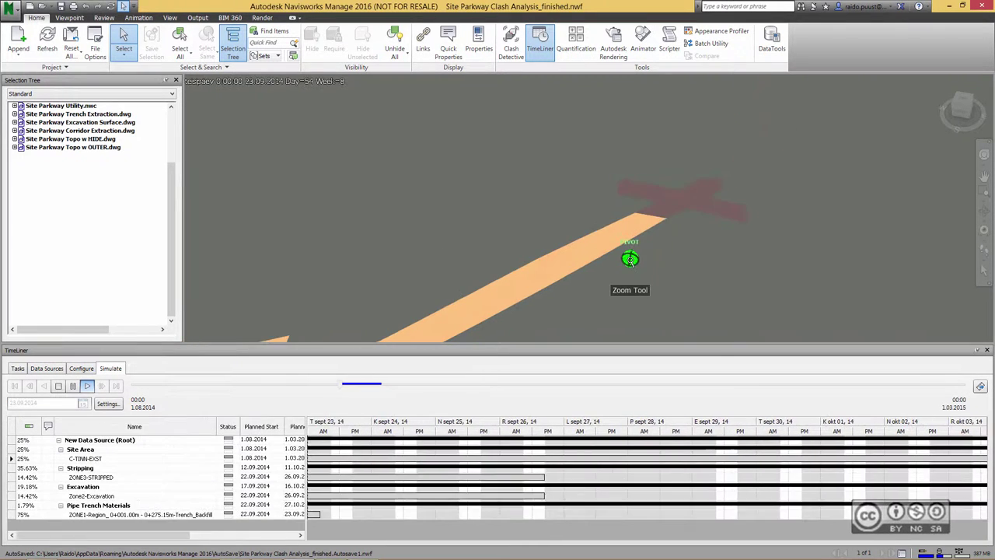
middle_click_drag(625, 258, 612, 270, "shift")
scroll(797, 217, "up", 5)
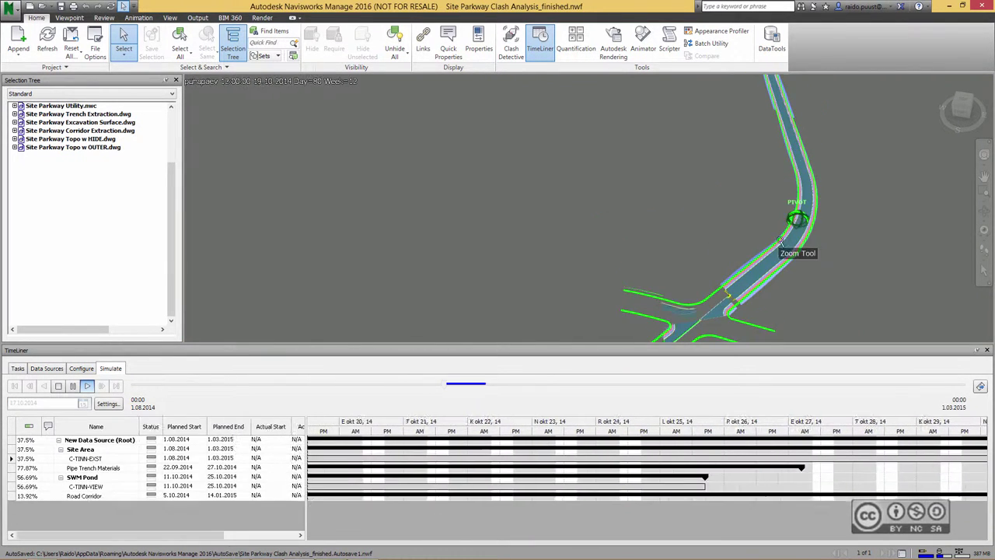
scroll(684, 259, "up", 3)
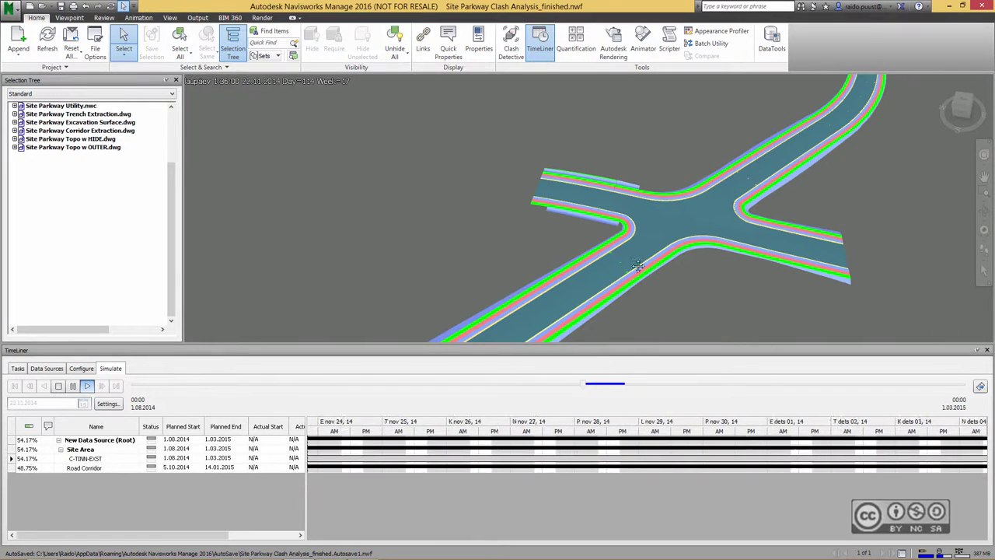
mouse_move(594, 234)
middle_mouse_down("shift")
mouse_move(611, 237)
mouse_move(600, 275)
mouse_move(577, 243)
mouse_move(584, 249)
mouse_move(485, 218)
mouse_move(522, 210)
middle_mouse_up("shift")
scroll(578, 237, "down", 3)
scroll(584, 230, "down", 2)
scroll(584, 250, "down", 3)
scroll(484, 211, "up", 2)
scroll(522, 210, "up", 2)
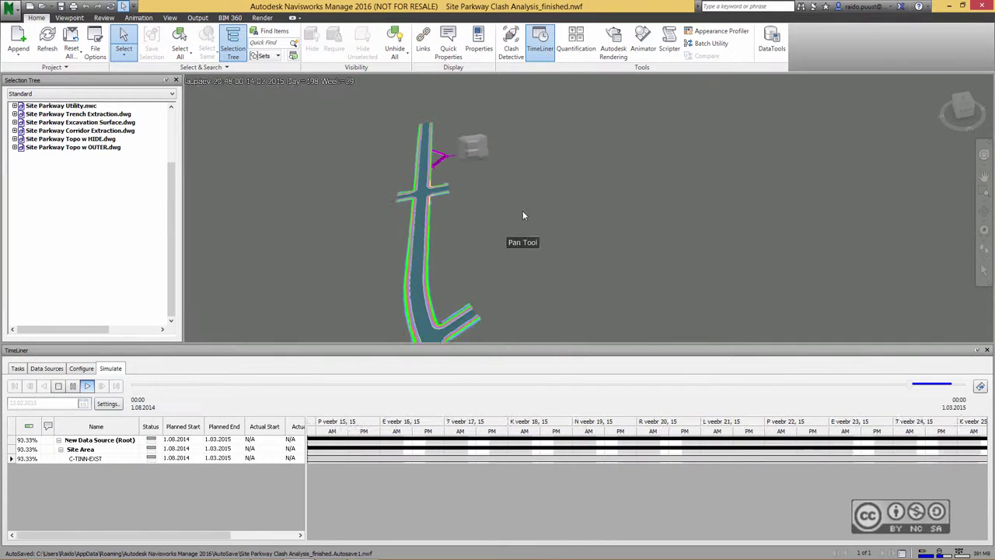
scroll(572, 239, "up", 2)
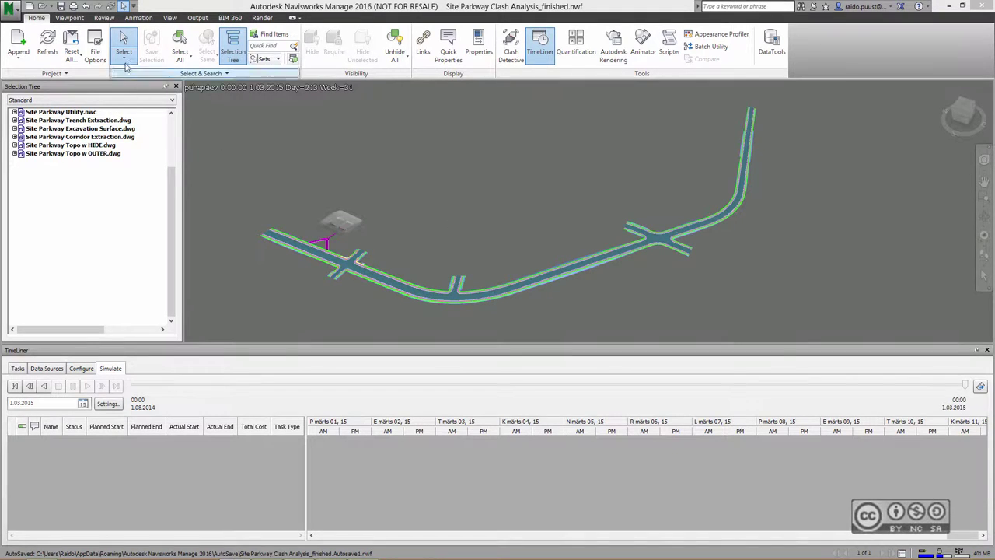
Step: Jump to the saved Flyby viewpoint via Saved Viewpoints, then open the Simulation Settings
left_click(69, 17)
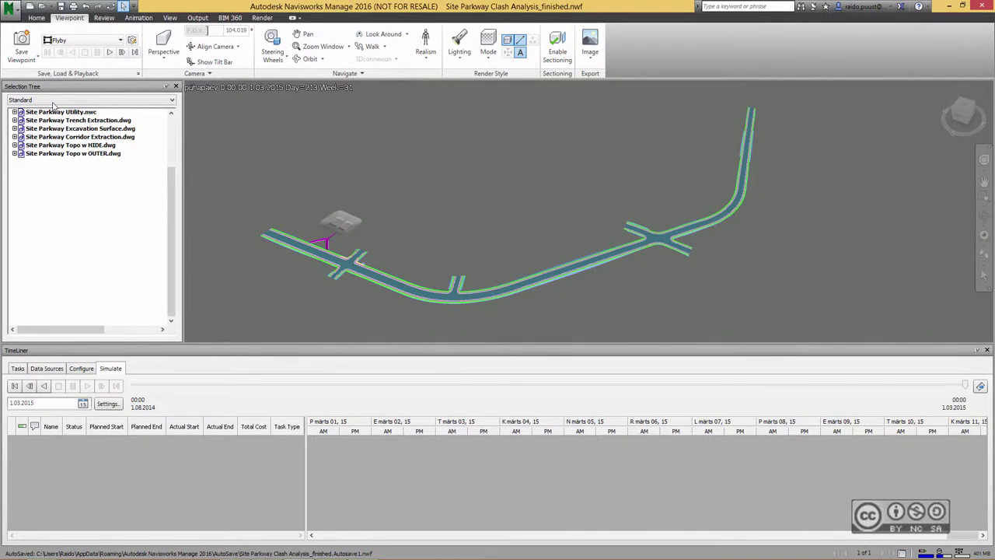
left_click(137, 74)
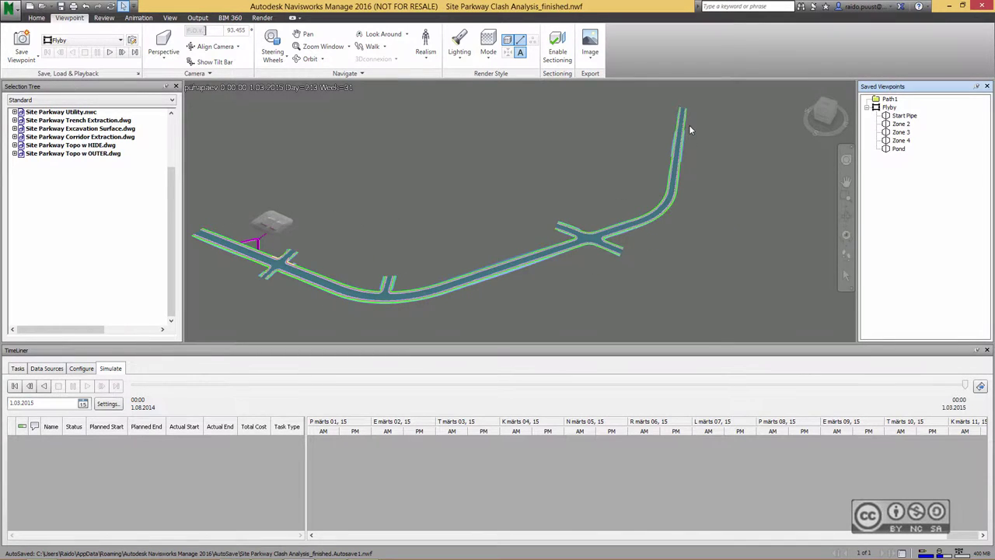
left_click(889, 108)
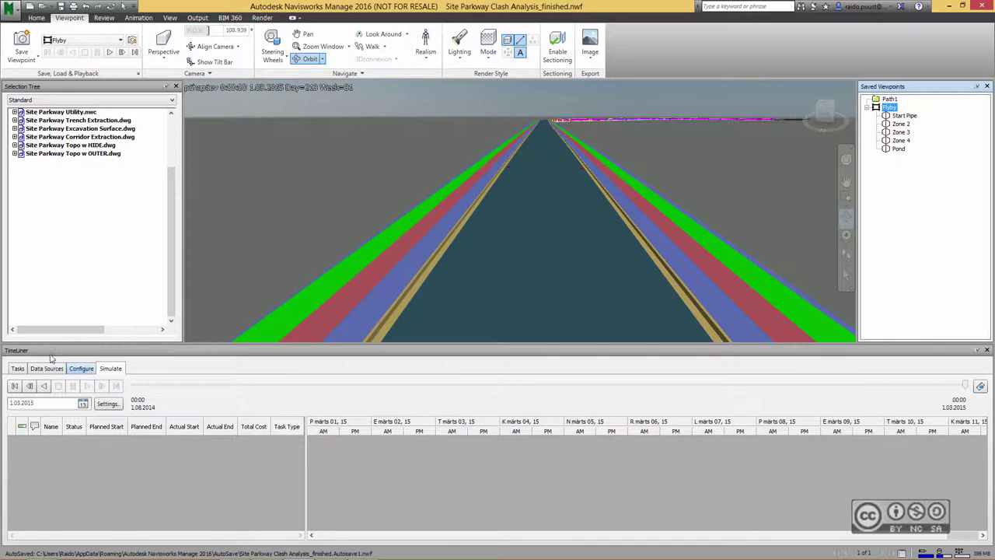
left_click(107, 404)
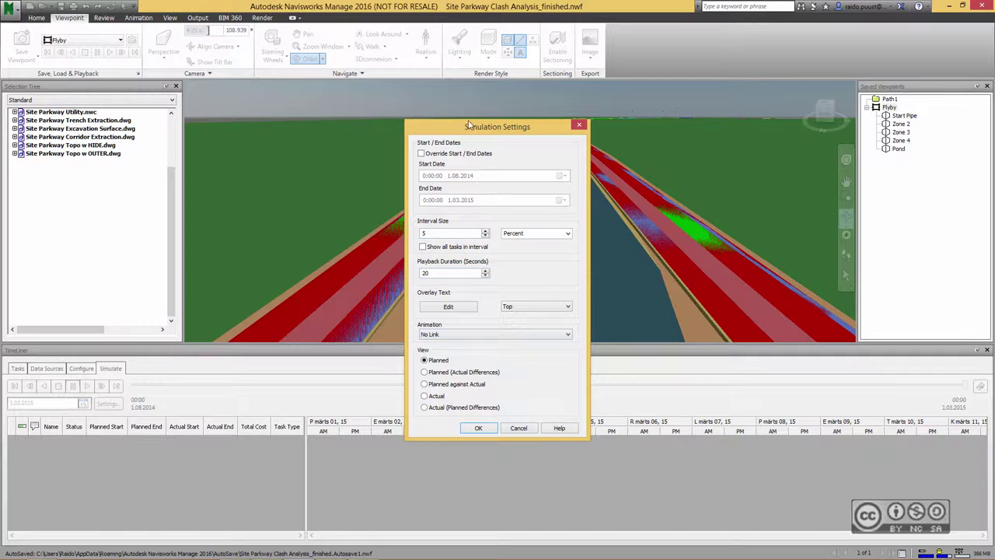
Step: Link Saved Viewpoints Animation to the simulation, play it, then set Playback Duration to 50 seconds
left_click(437, 336)
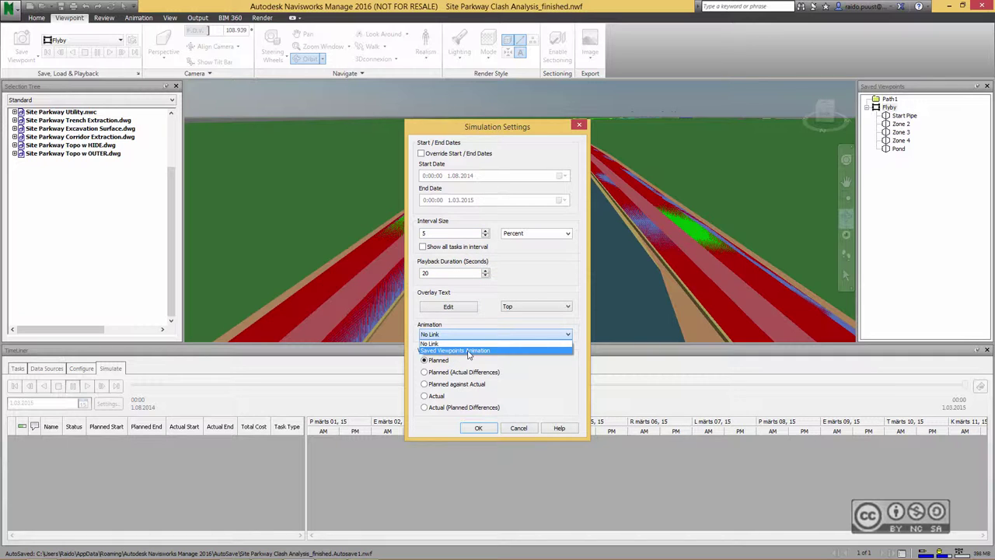
left_click(474, 351)
left_click(479, 428)
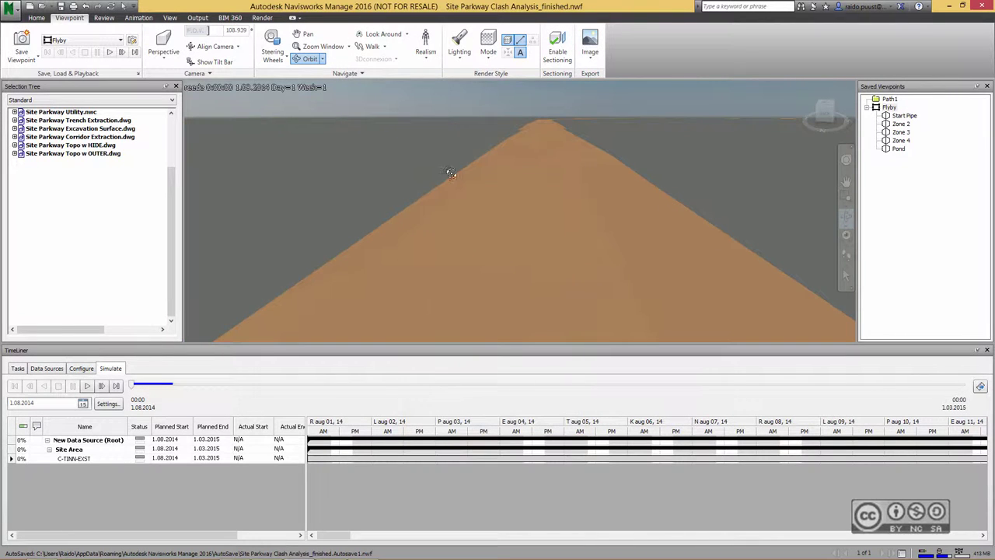
left_click(87, 386)
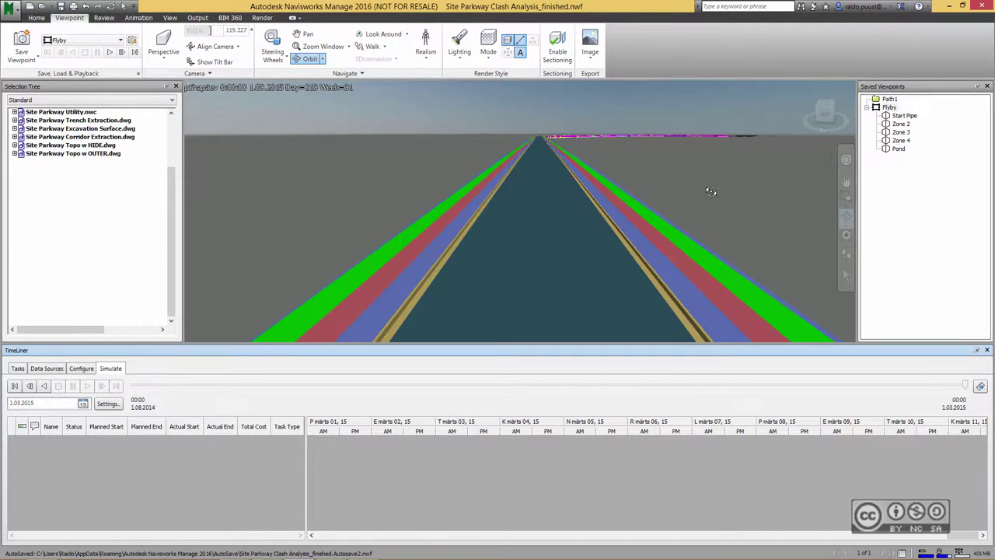
left_click(108, 402)
type("50")
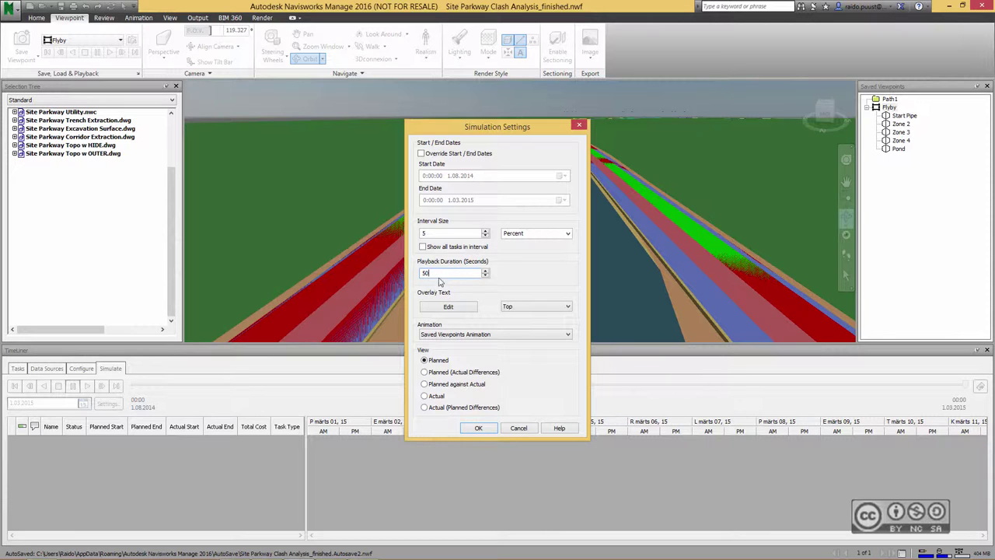
left_click(479, 428)
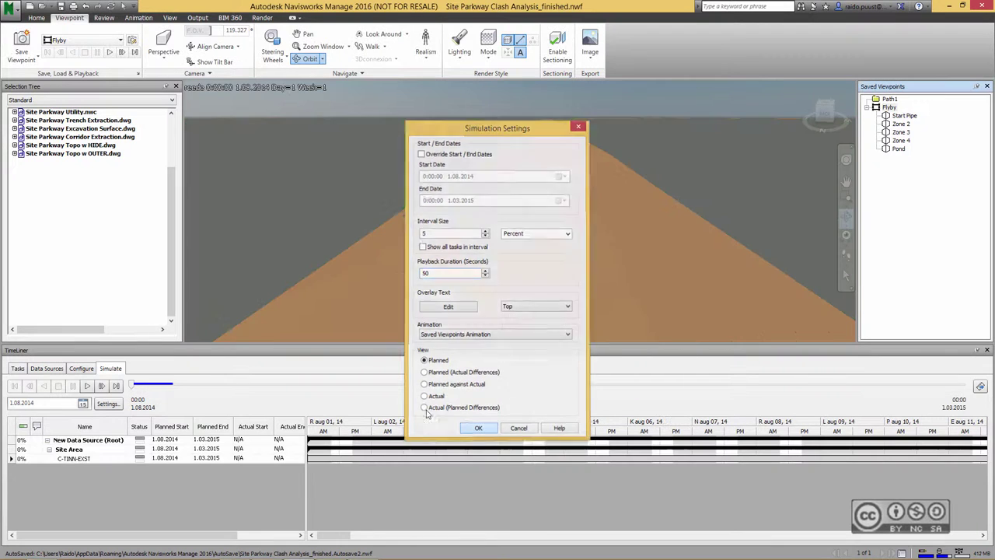
Step: Play the 50-second TimeLiner simulation so the flyby camera follows construction along the road
left_click(87, 386)
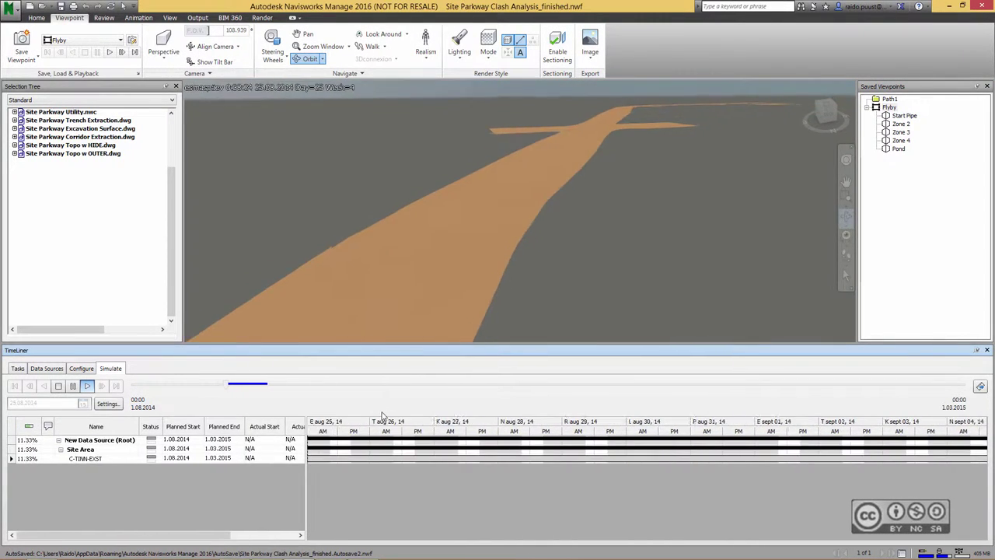